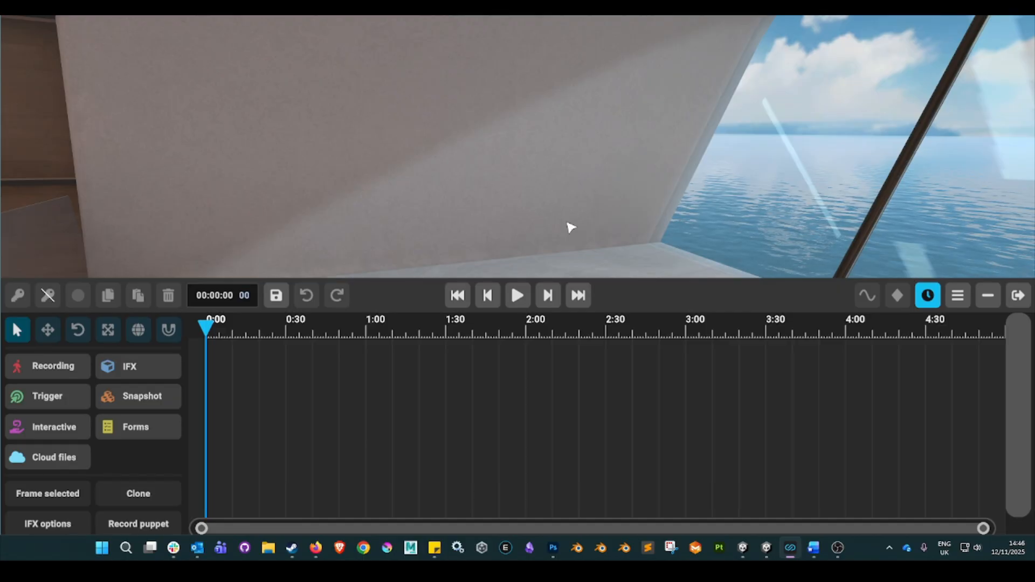
Search the public IFX library for "display table" and place the Display Table in front of the wall.
{"action": "right_click_drag", "start_coordinate": [564, 223], "coordinate": [545, 229]}
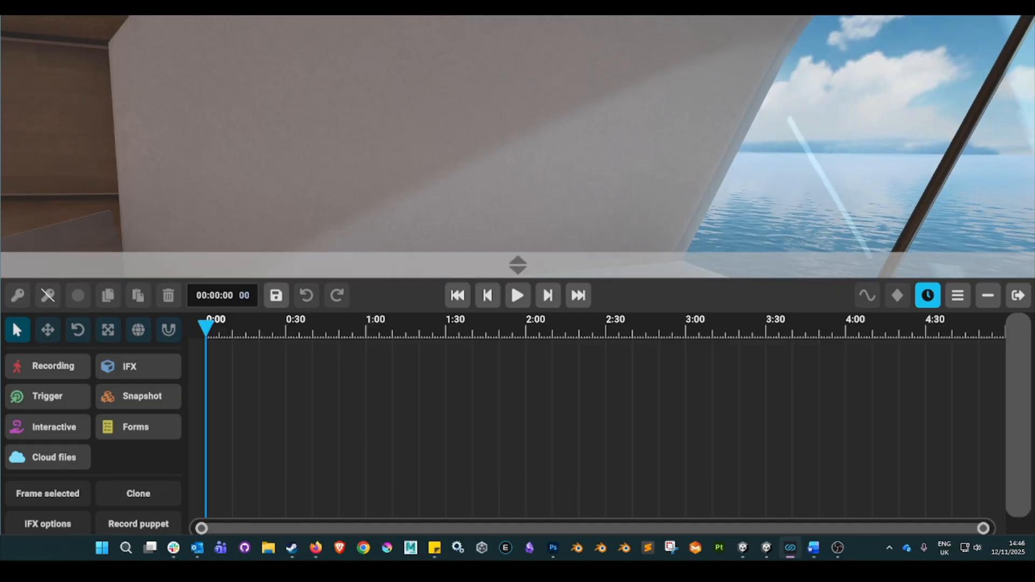
{"action": "left_click", "coordinate": [143, 367]}
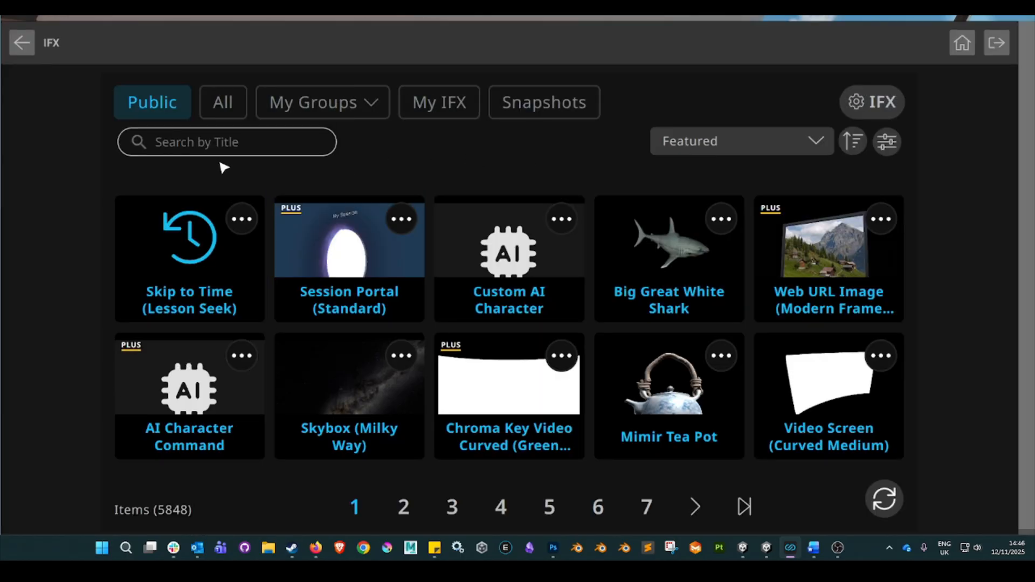
{"action": "left_click", "coordinate": [237, 144]}
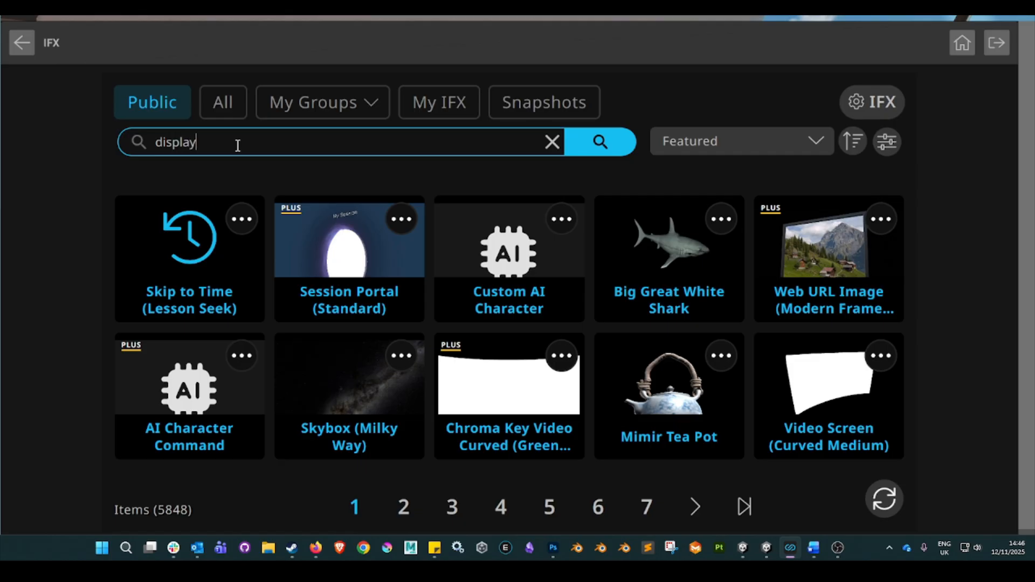
{"action": "key", "text": "Return"}
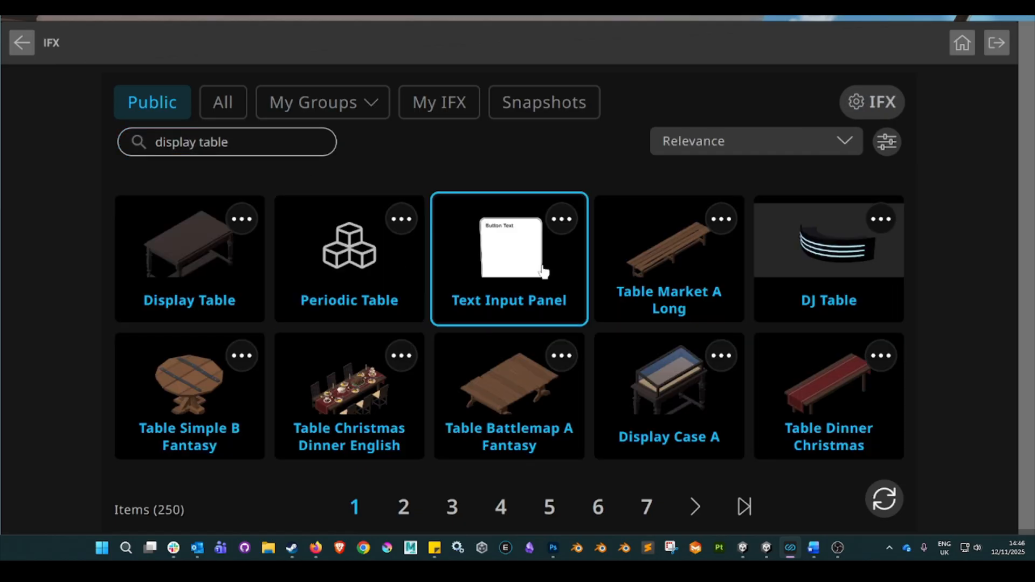
{"action": "left_click", "coordinate": [190, 246]}
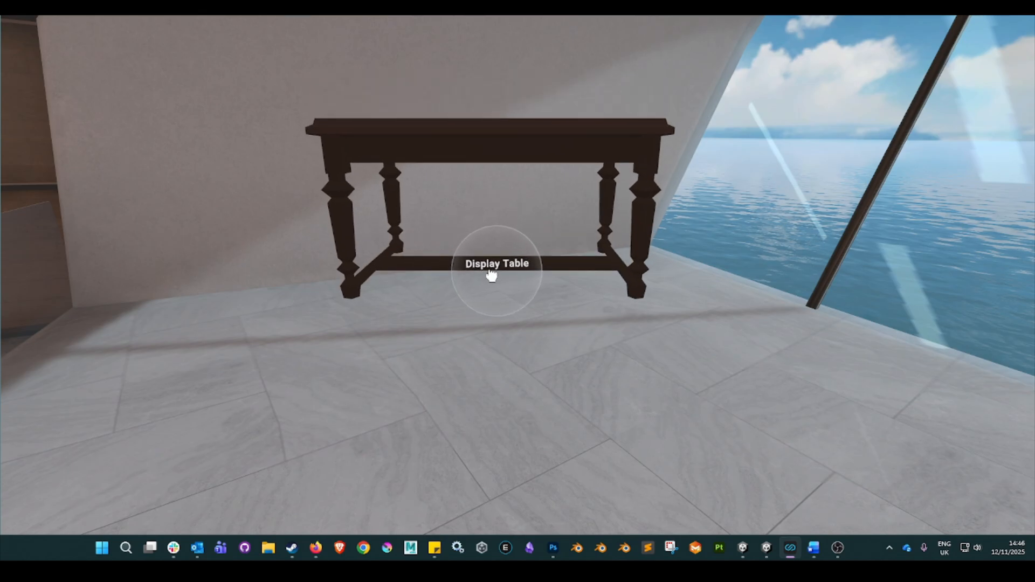
{"action": "left_click", "coordinate": [490, 275]}
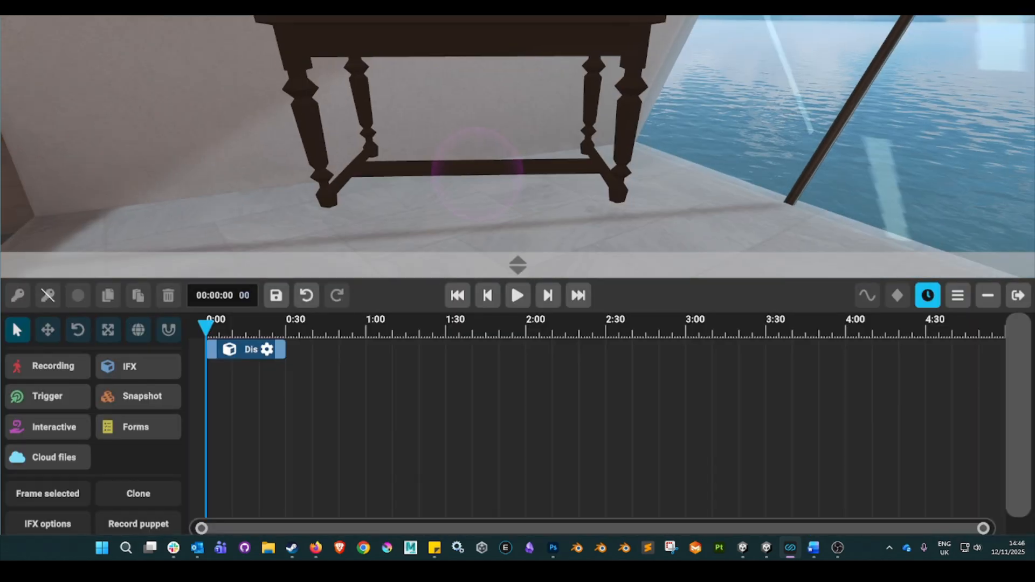
Open the transform gizmo on the Display Table, set it to rotate, and reset the table's rotation.
{"action": "right_click_drag", "start_coordinate": [518, 274], "coordinate": [466, 181]}
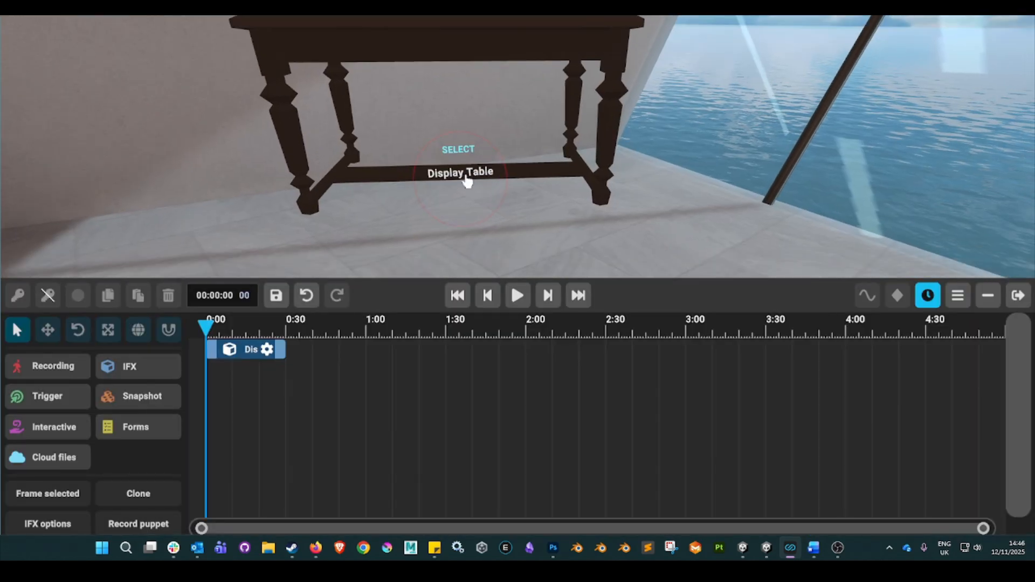
{"action": "left_click", "coordinate": [463, 175]}
{"action": "left_click", "coordinate": [536, 180]}
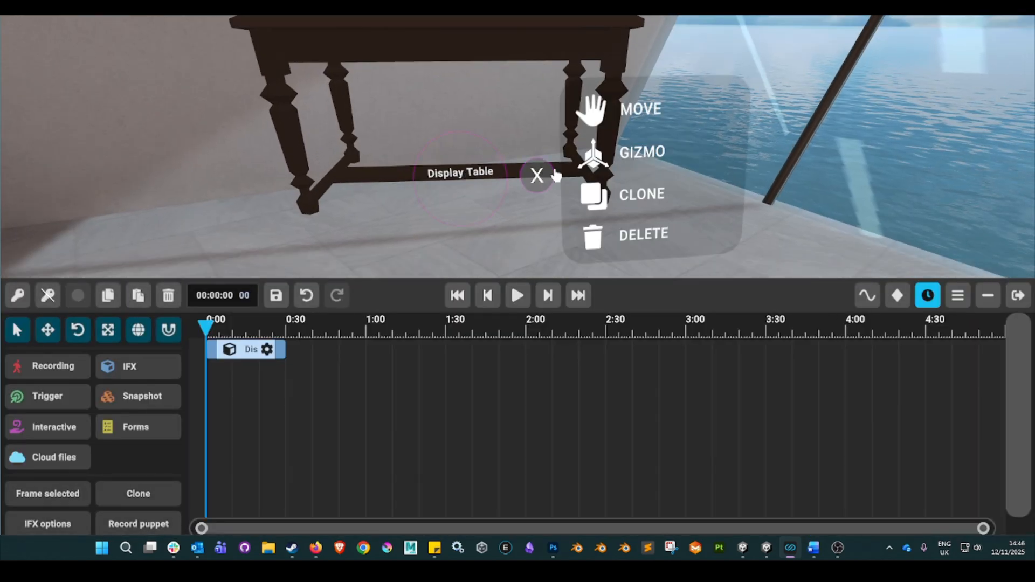
{"action": "left_click", "coordinate": [613, 157]}
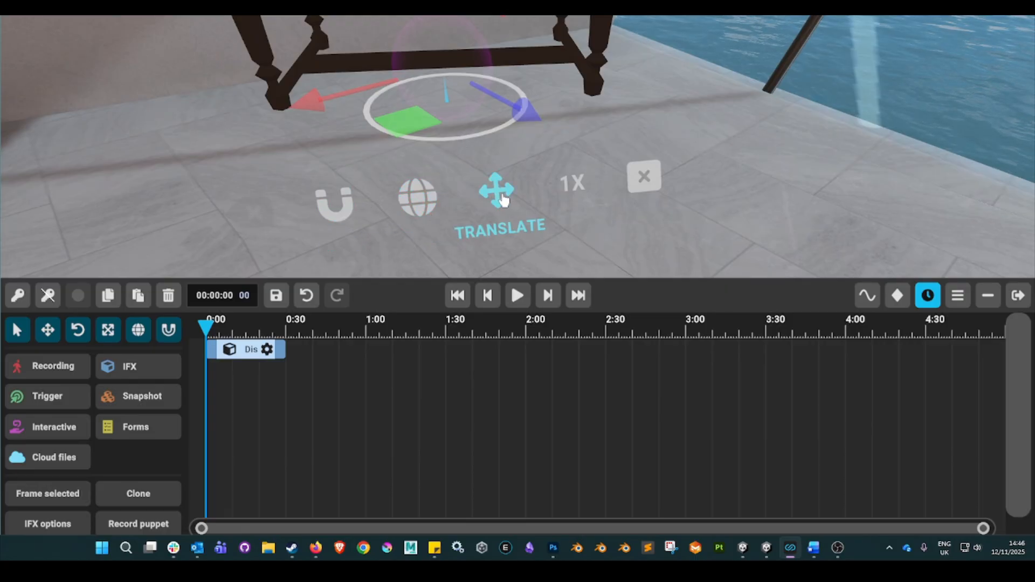
{"action": "left_click", "coordinate": [503, 200]}
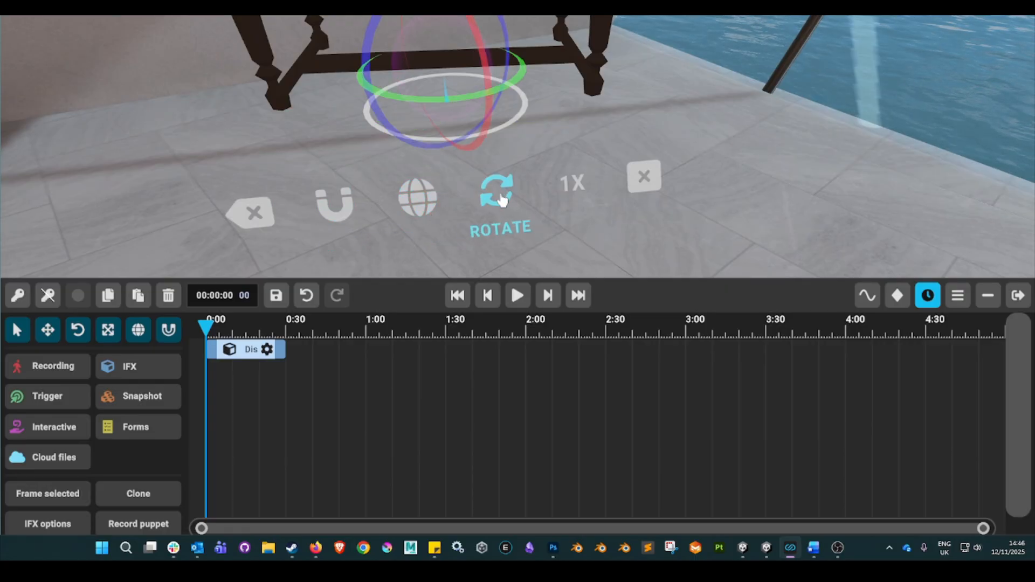
{"action": "left_click", "coordinate": [253, 214]}
Set the gizmo to translate, lower the Display Table vertically onto the floor, and close the gizmo.
{"action": "right_click_drag", "start_coordinate": [695, 80], "coordinate": [672, 39]}
{"action": "right_click_drag", "start_coordinate": [816, 90], "coordinate": [825, 127]}
{"action": "right_click_drag", "start_coordinate": [750, 154], "coordinate": [751, 168]}
{"action": "left_click", "coordinate": [524, 221]}
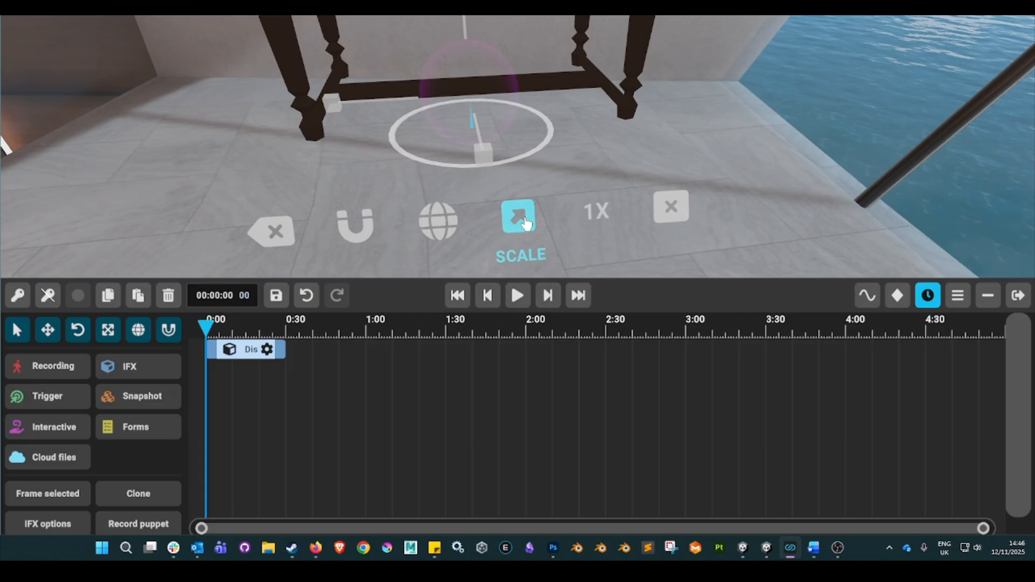
{"action": "left_click", "coordinate": [524, 224]}
{"action": "key", "text": "a"}
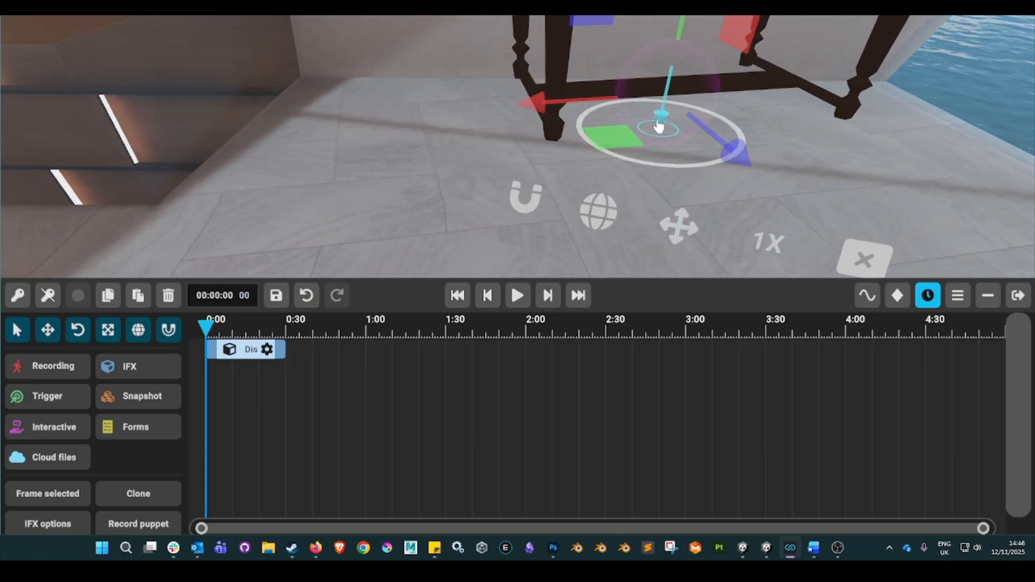
{"action": "left_click", "coordinate": [661, 119]}
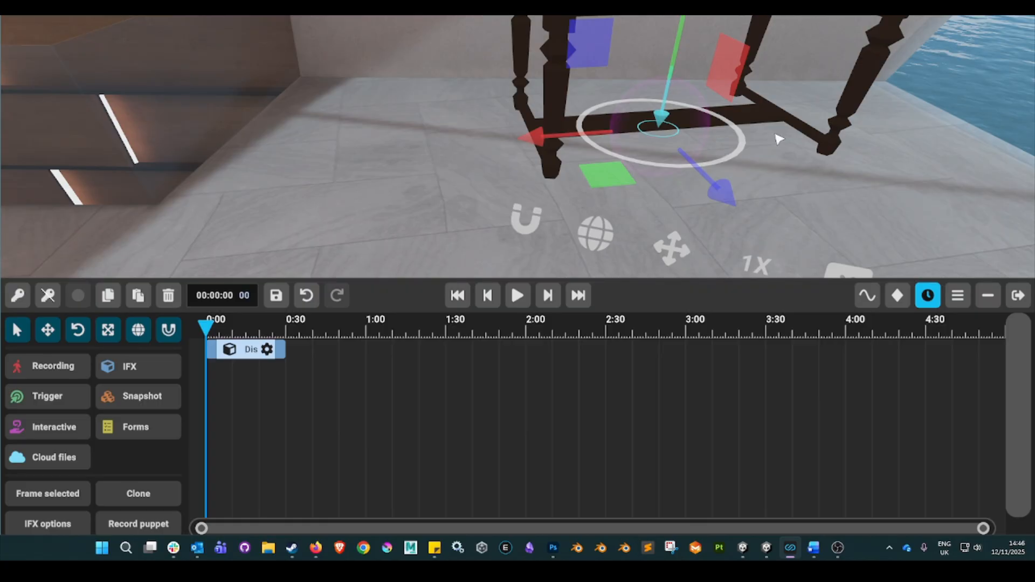
{"action": "right_click_drag", "start_coordinate": [779, 139], "coordinate": [722, 212]}
{"action": "key", "text": "d"}
{"action": "left_click", "coordinate": [640, 233]}
{"action": "right_click_drag", "start_coordinate": [640, 233], "coordinate": [612, 178]}
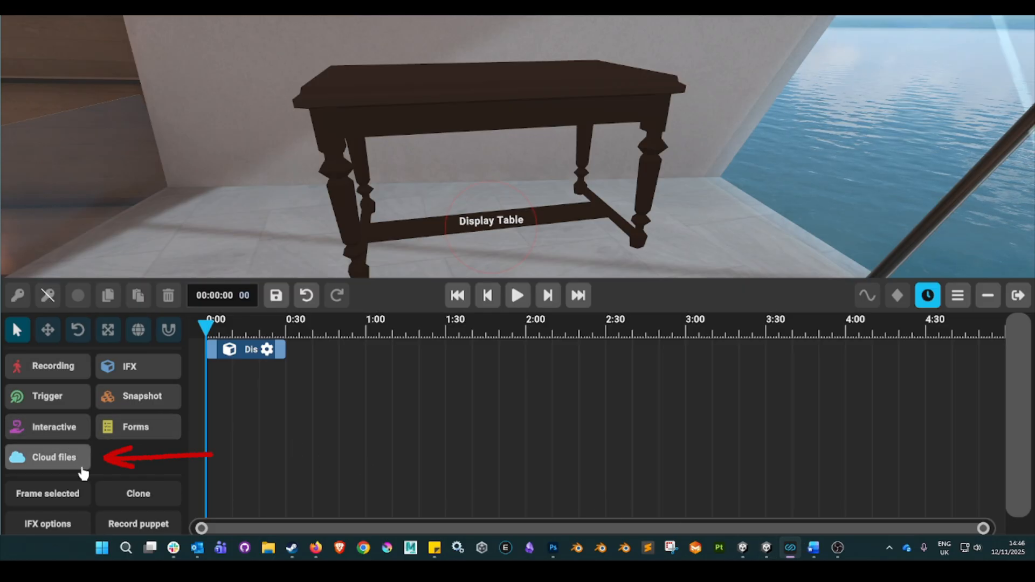
Add the vintage_telephone model from the 3D Models cloud folder and place it on top of the Display Table.
{"action": "left_click", "coordinate": [50, 459]}
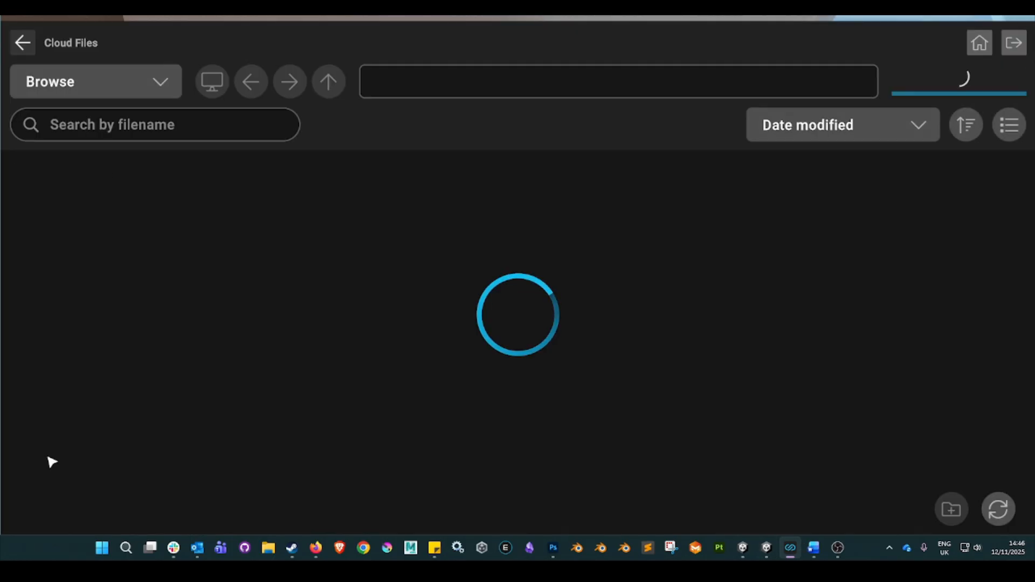
{"action": "left_click", "coordinate": [88, 224]}
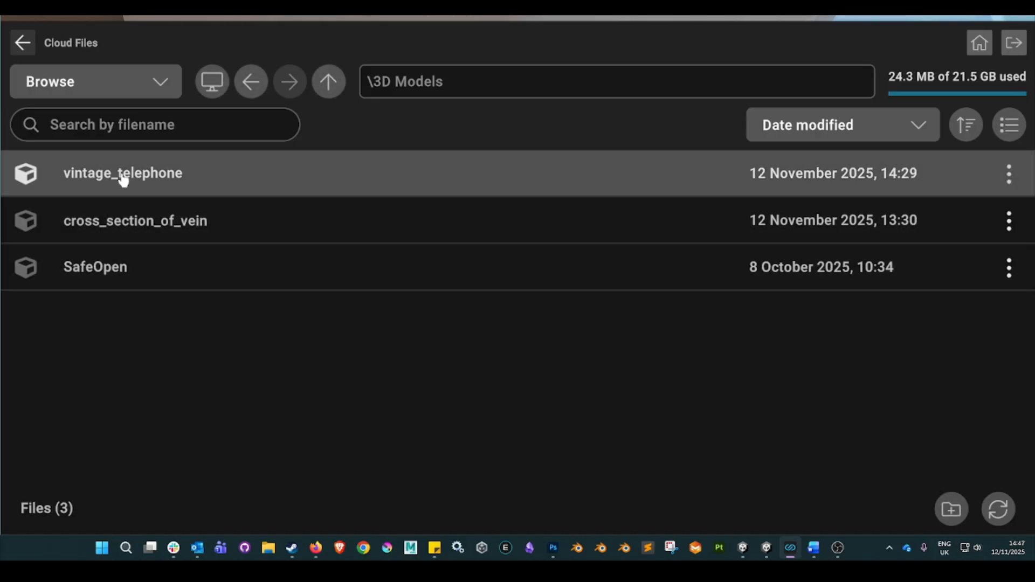
{"action": "left_click", "coordinate": [115, 179]}
{"action": "left_click", "coordinate": [127, 184]}
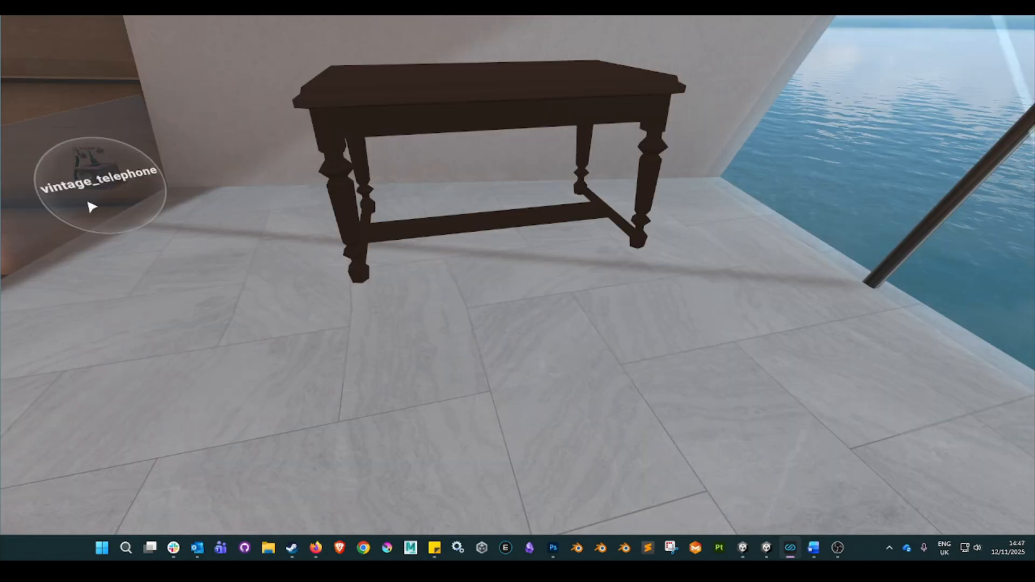
{"action": "left_click", "coordinate": [195, 169]}
{"action": "left_click", "coordinate": [253, 134]}
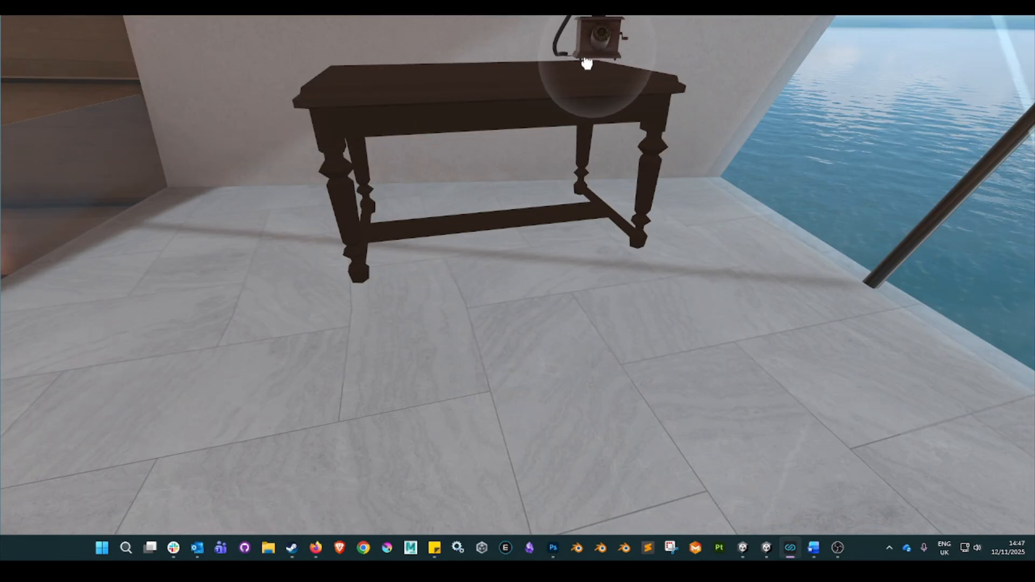
{"action": "left_click", "coordinate": [573, 67]}
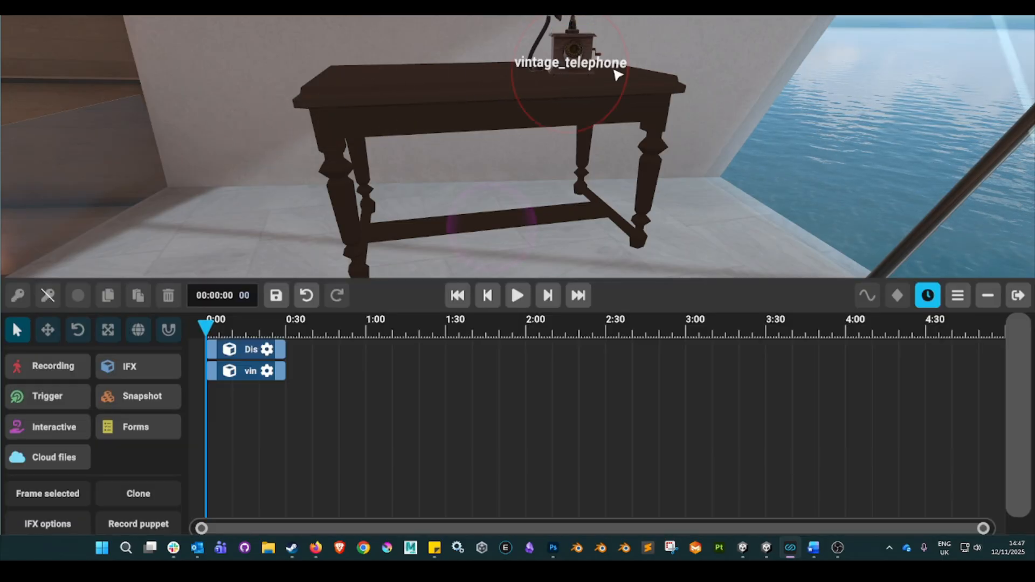
Open the vintage telephone's transform gizmo, set it to scale, and enlarge the telephone slightly on the table.
{"action": "left_click", "coordinate": [669, 73]}
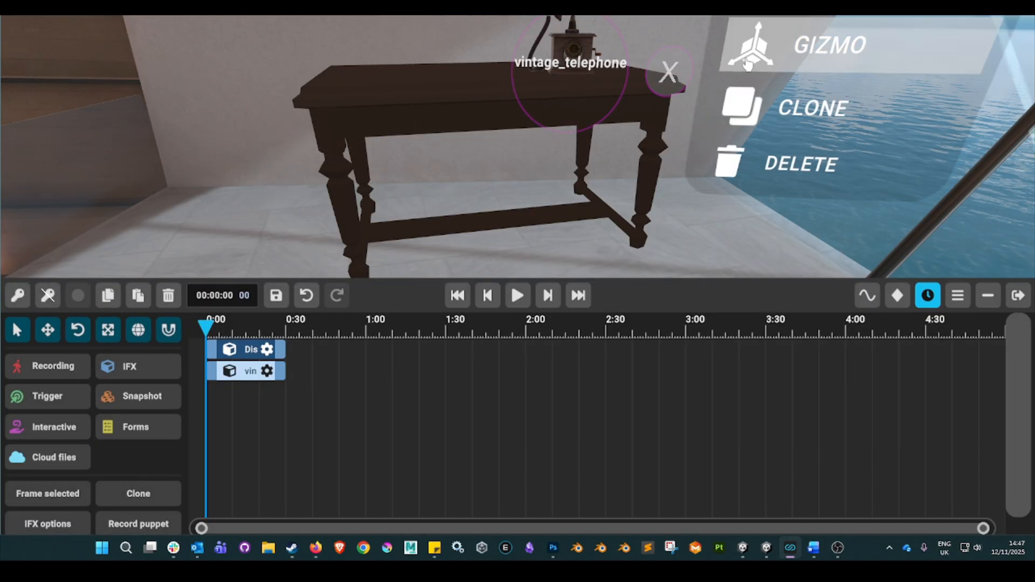
{"action": "left_click", "coordinate": [791, 57]}
{"action": "left_click", "coordinate": [632, 241]}
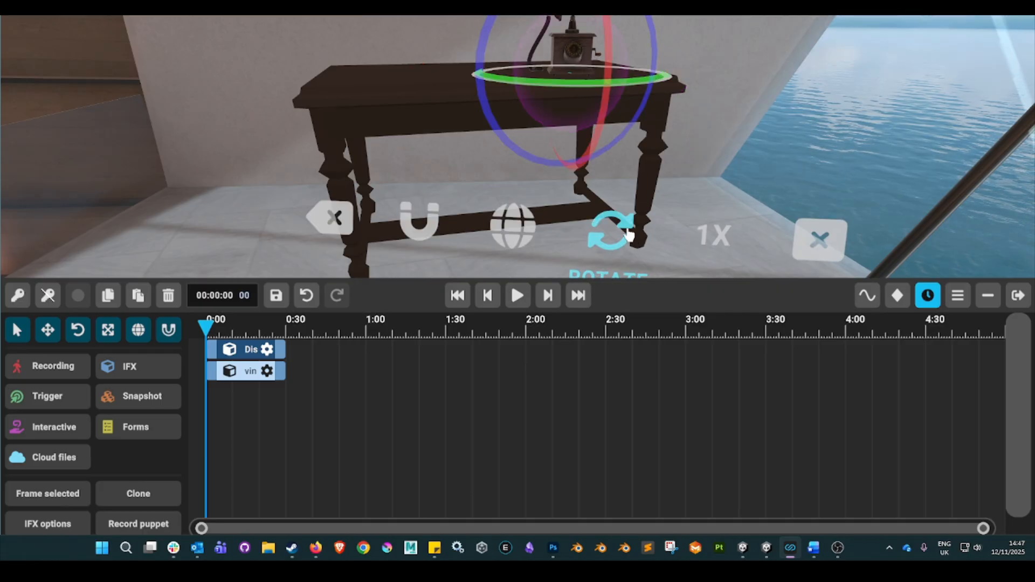
{"action": "left_click", "coordinate": [632, 241]}
{"action": "left_click_drag", "start_coordinate": [635, 94], "coordinate": [652, 89]}
{"action": "left_click", "coordinate": [821, 240]}
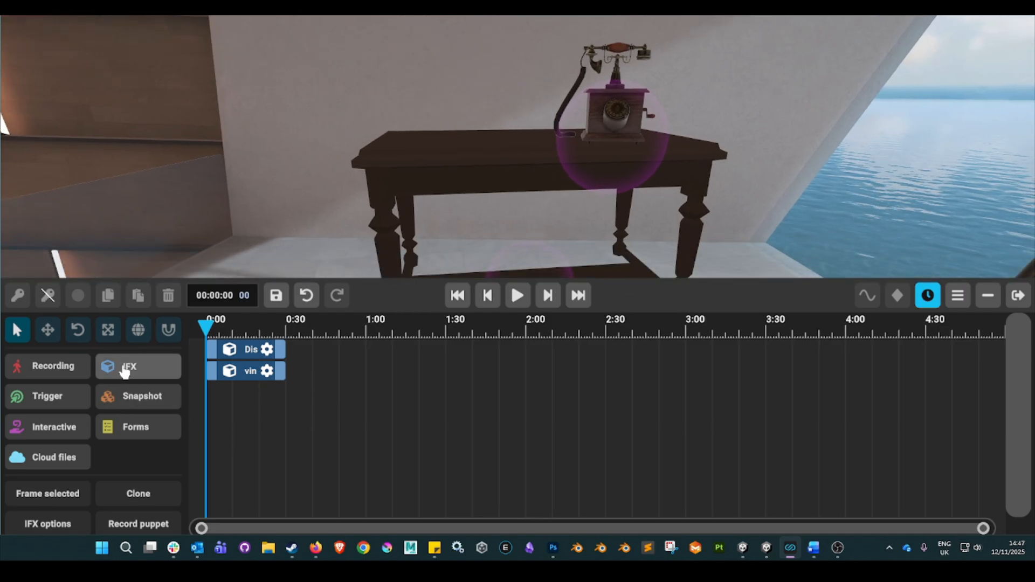
Switch to Word, copy the two-line text about Alexander Graham Bell's telephone patent, and return to the scene editor.
{"action": "left_click", "coordinate": [817, 549]}
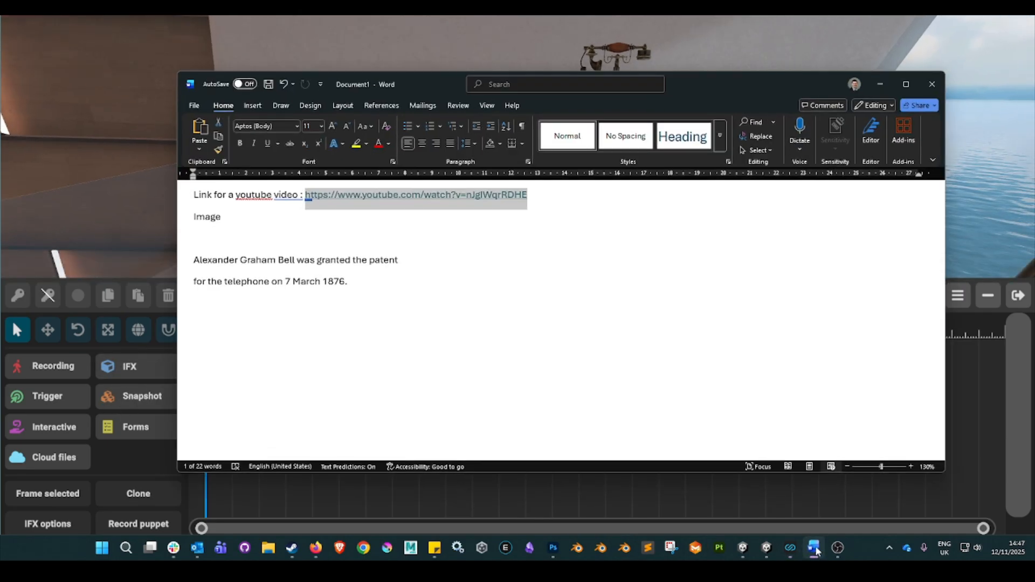
{"action": "left_click", "coordinate": [326, 223]}
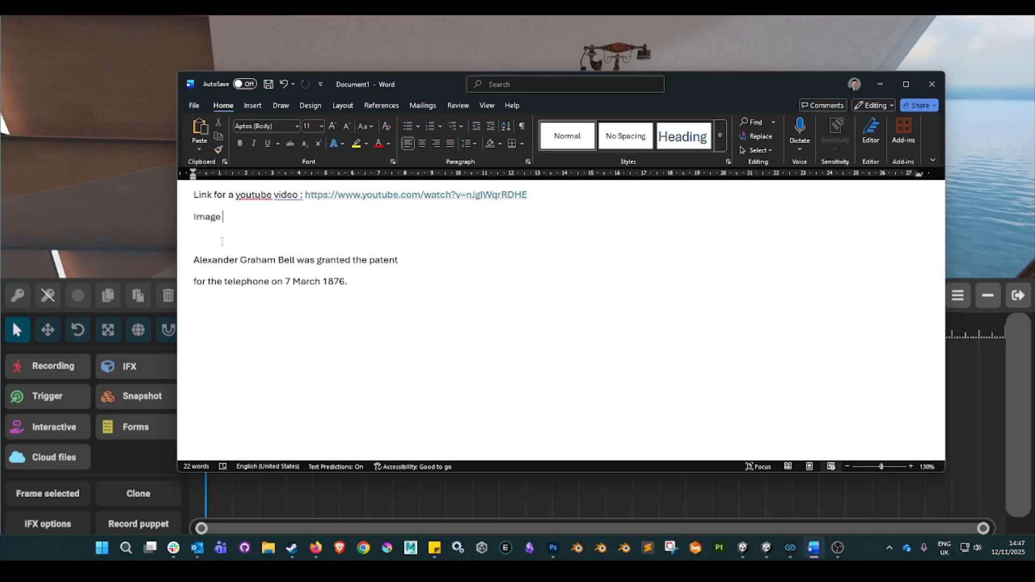
{"action": "left_click_drag", "start_coordinate": [195, 259], "coordinate": [344, 281]}
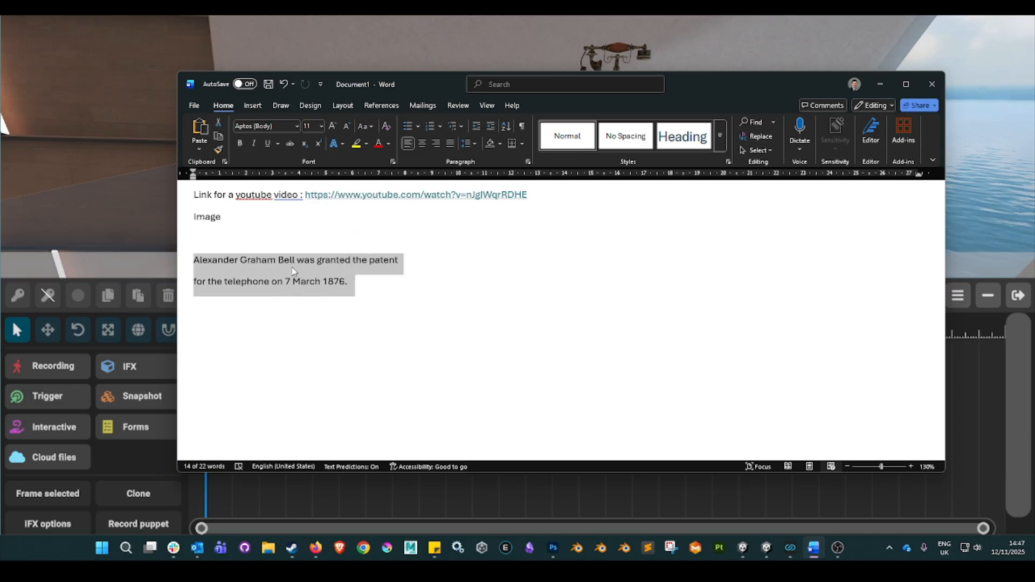
{"action": "left_click", "coordinate": [218, 264]}
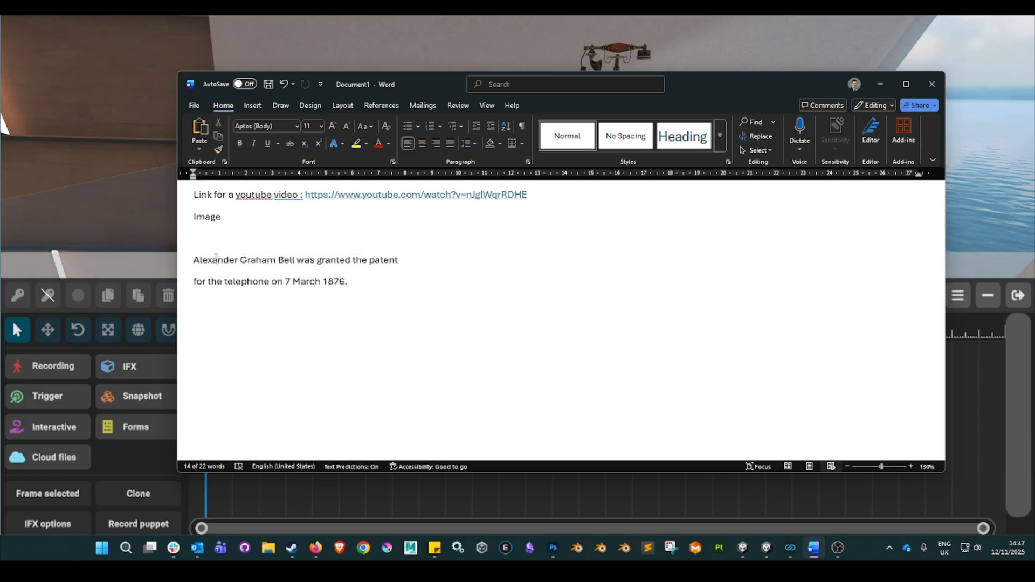
{"action": "left_click_drag", "start_coordinate": [207, 260], "coordinate": [350, 282]}
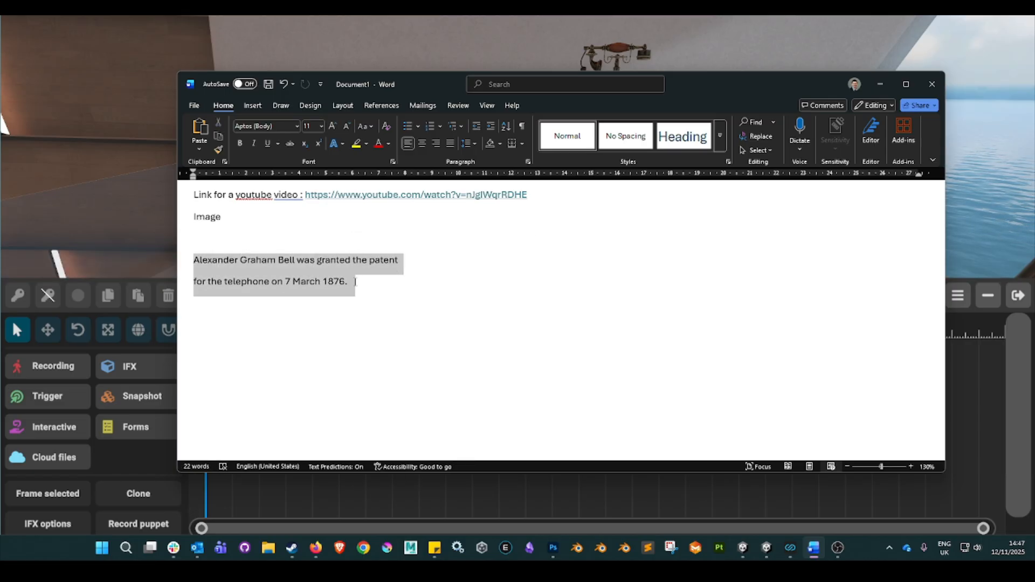
{"action": "right_click", "coordinate": [306, 284]}
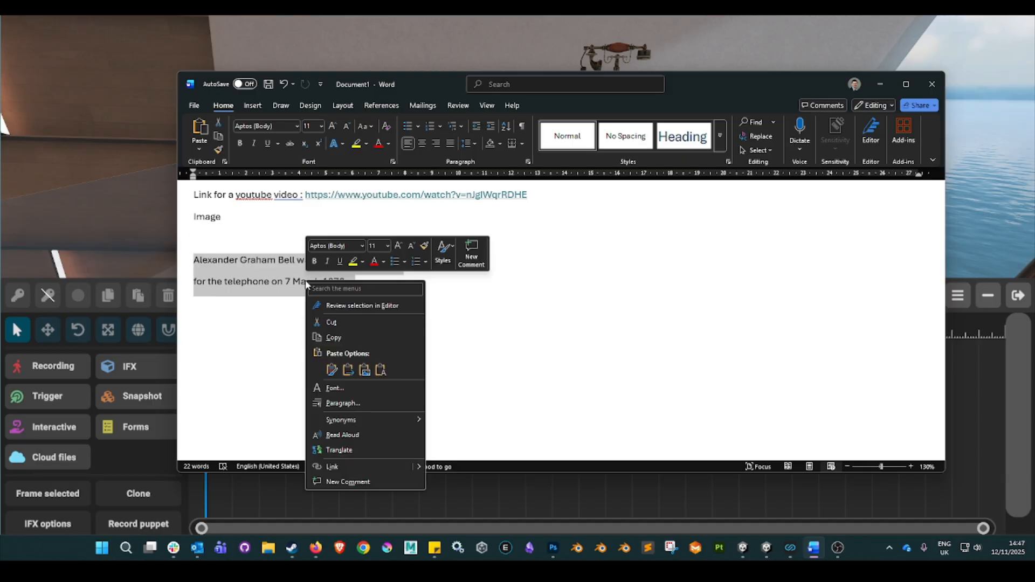
{"action": "left_click", "coordinate": [334, 338]}
{"action": "left_click", "coordinate": [399, 41]}
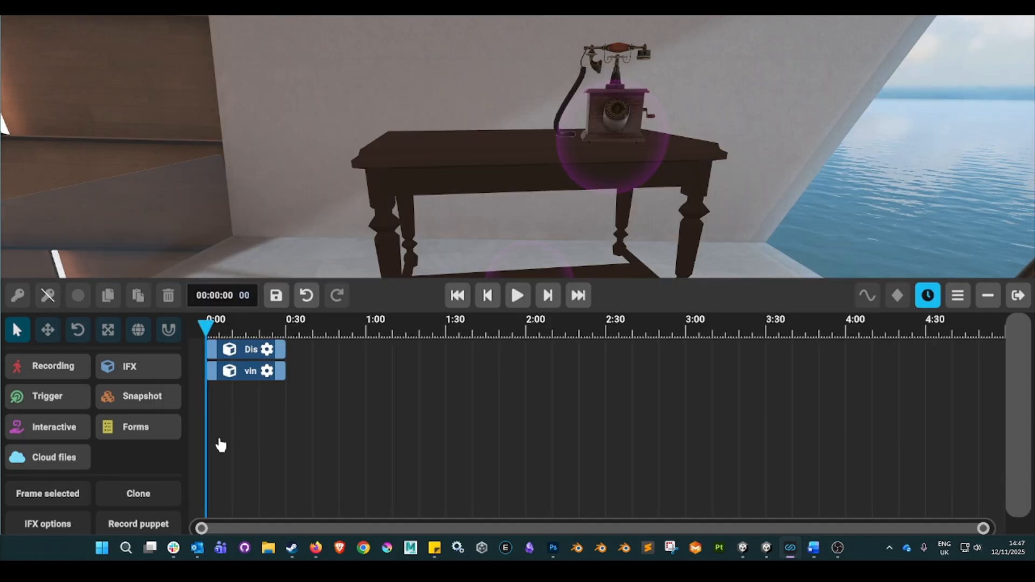
Search the IFX library for "Text input" and place the Text Panel Auto Fit Resize above the table, beside the telephone.
{"action": "left_click", "coordinate": [139, 372]}
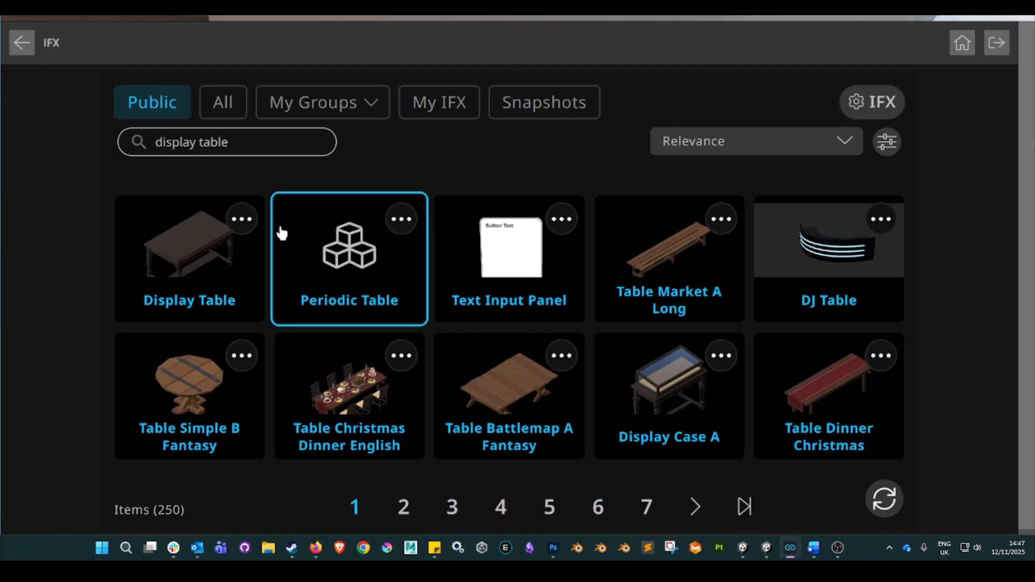
{"action": "left_click", "coordinate": [244, 148]}
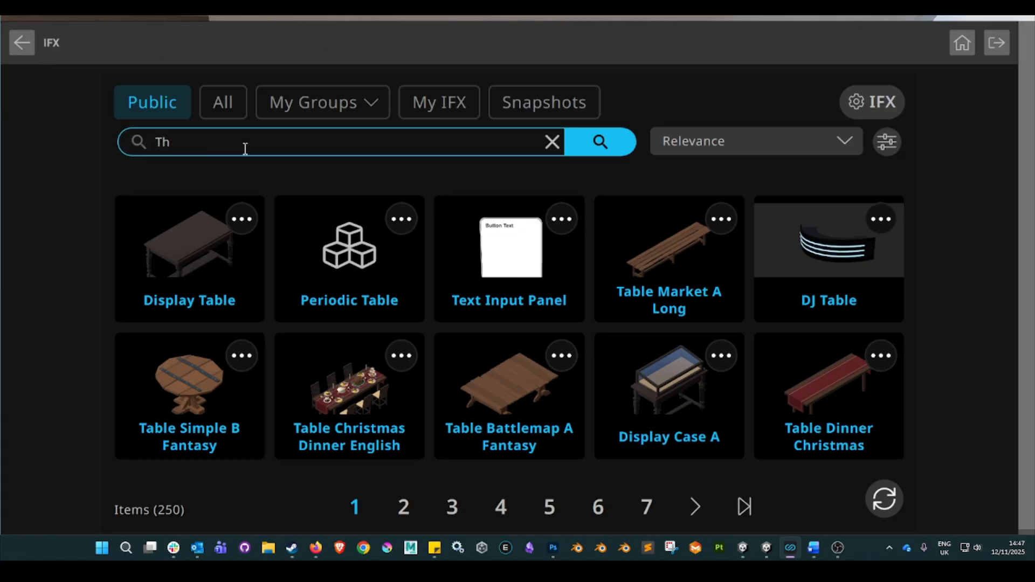
{"action": "type", "text": "Text input"}
{"action": "key", "text": "Return"}
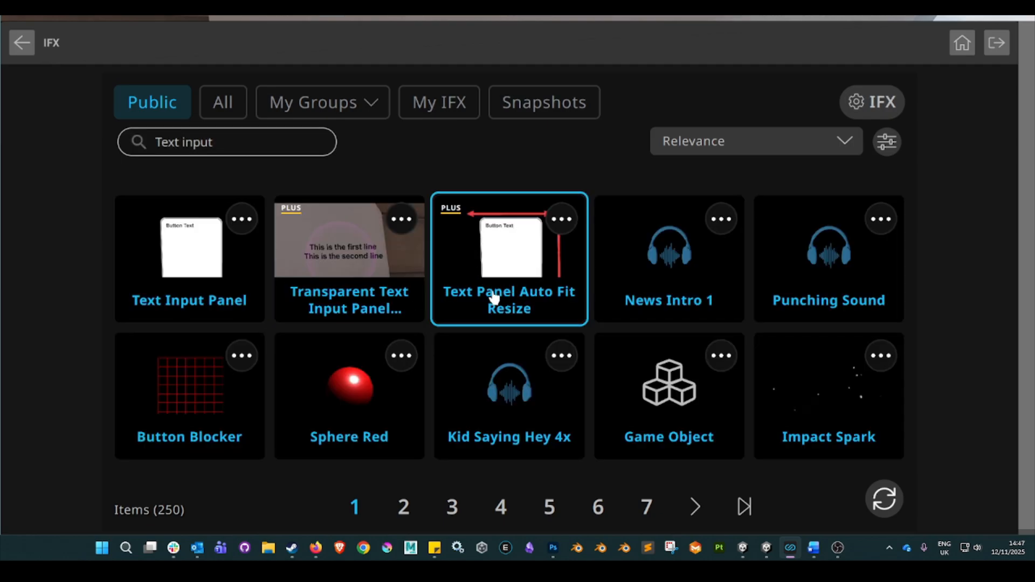
{"action": "left_click", "coordinate": [513, 256]}
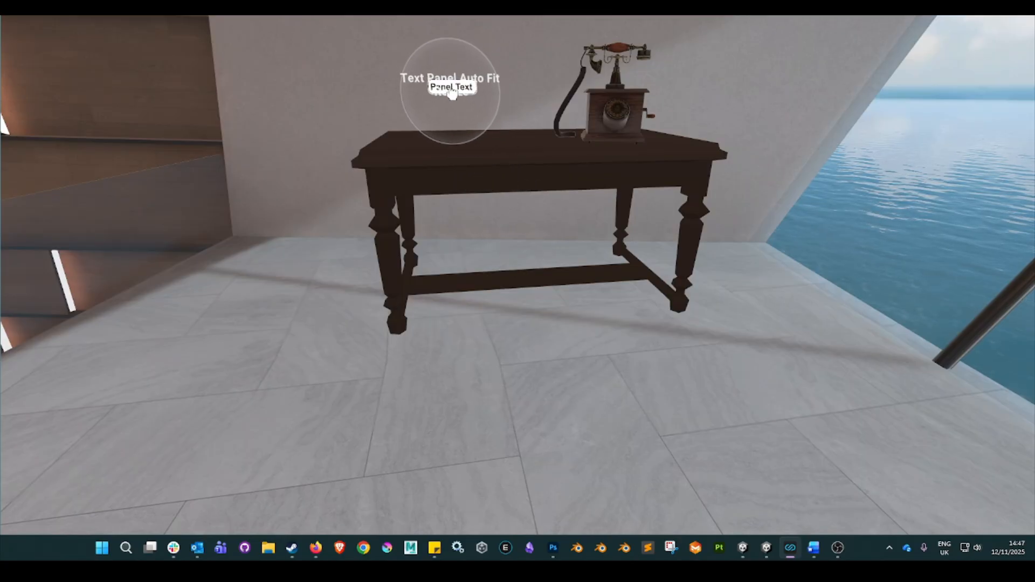
{"action": "left_click", "coordinate": [452, 94]}
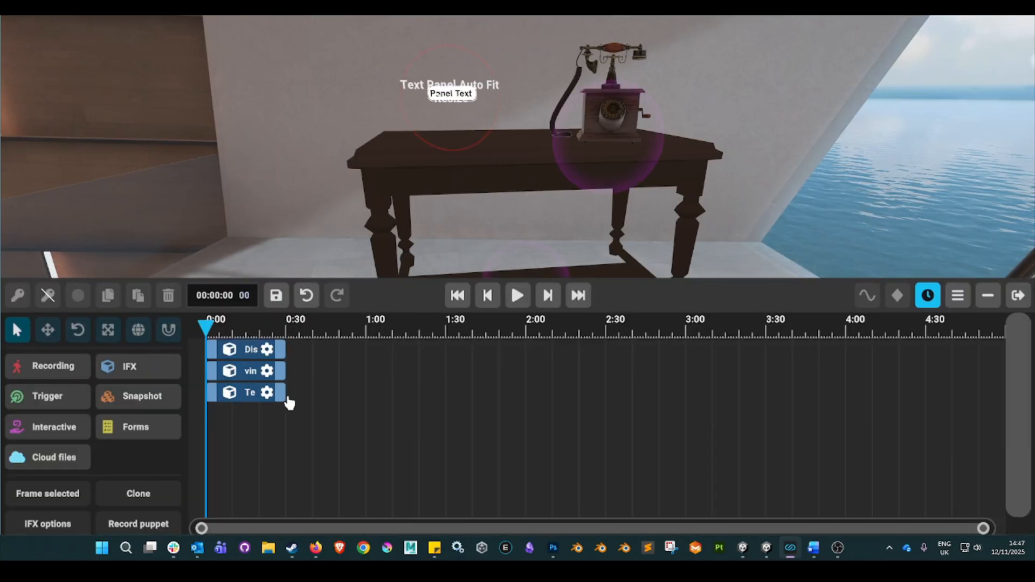
Extend the text panel's timeline clip to end at 00:01:19 and enter "example example" as its UI text.
{"action": "left_click", "coordinate": [342, 394]}
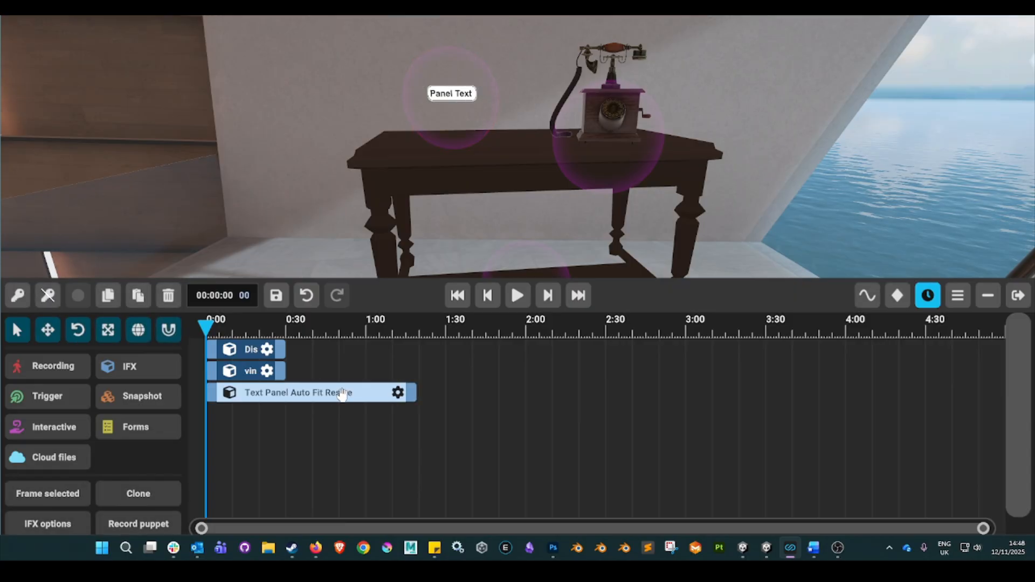
{"action": "left_click", "coordinate": [398, 393]}
{"action": "left_click", "coordinate": [460, 377]}
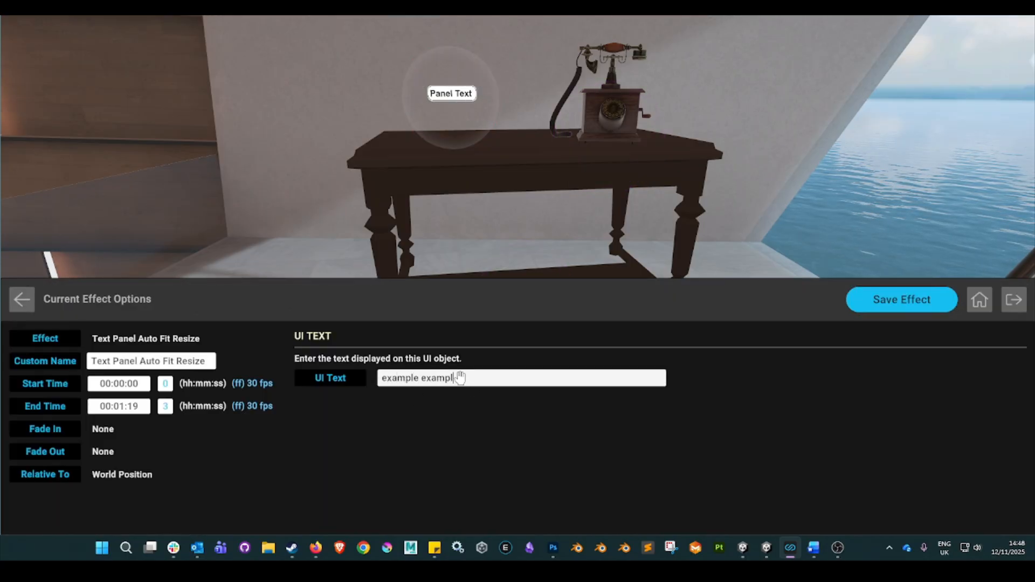
Save the text panel effect, then reopen its options and clear the UI text.
{"action": "left_click", "coordinate": [901, 308]}
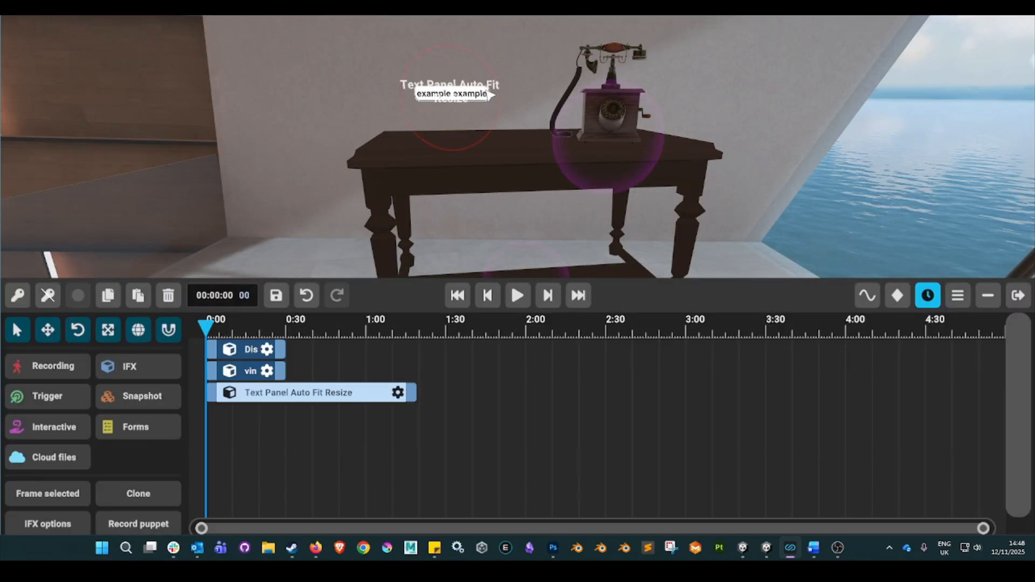
{"action": "left_click", "coordinate": [398, 394]}
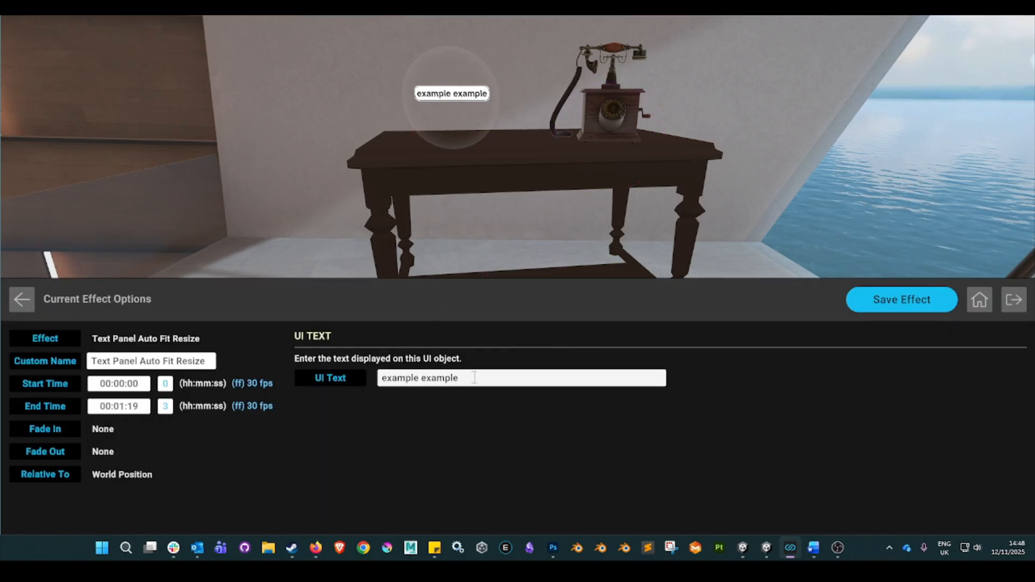
{"action": "left_click_drag", "start_coordinate": [473, 377], "coordinate": [361, 386]}
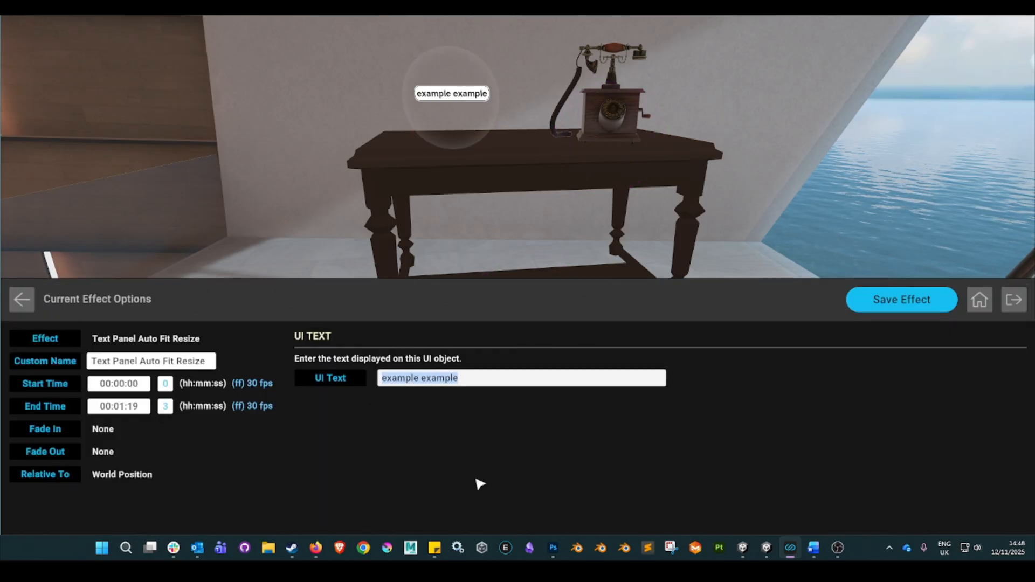
{"action": "key", "text": "BackSpace"}
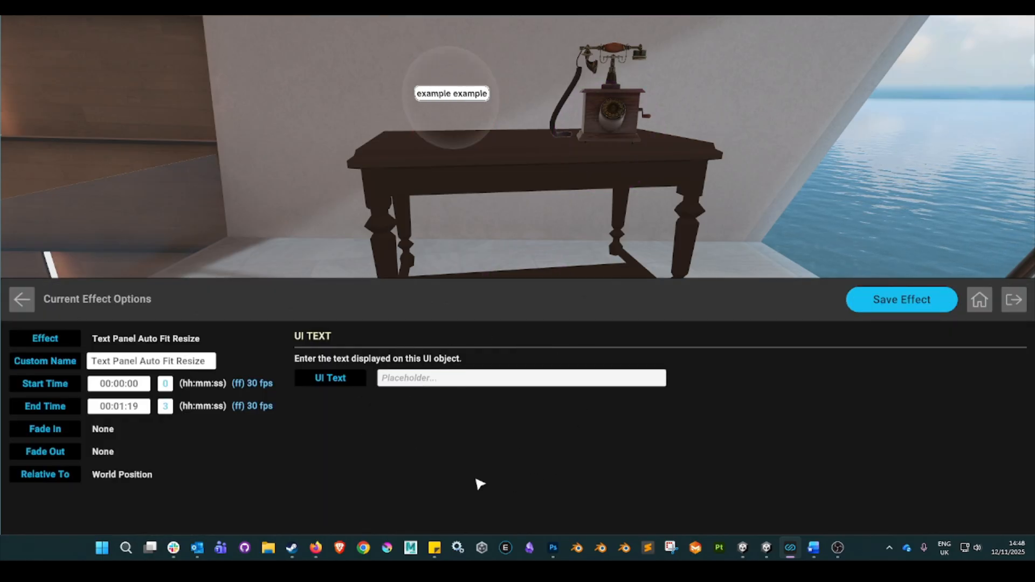
Copy the two-line Alexander Graham Bell patent text from Word into the text panel's UI text and save the effect.
{"action": "left_click", "coordinate": [818, 555]}
{"action": "left_click", "coordinate": [269, 242]}
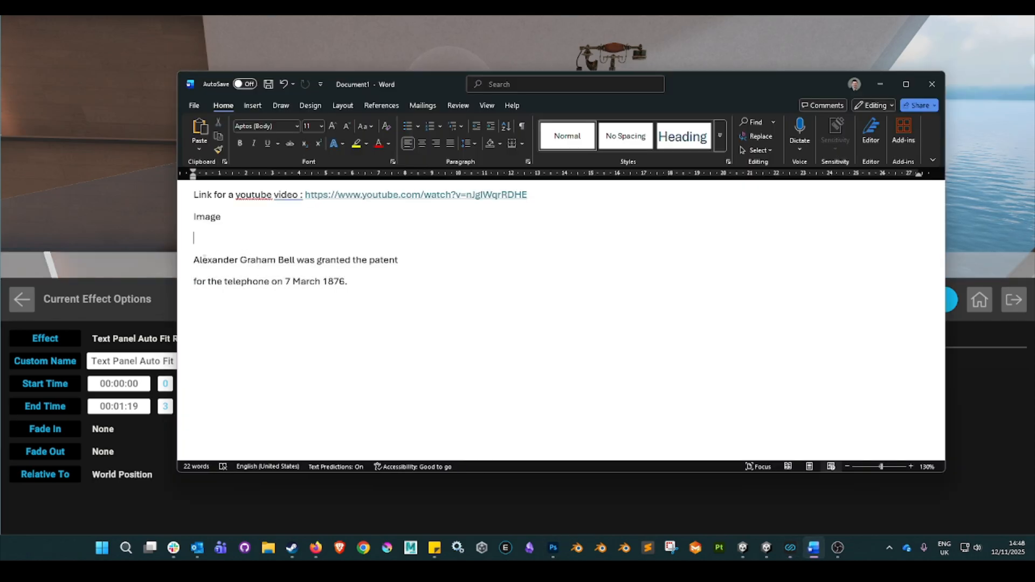
{"action": "left_click", "coordinate": [376, 291], "text": "shift"}
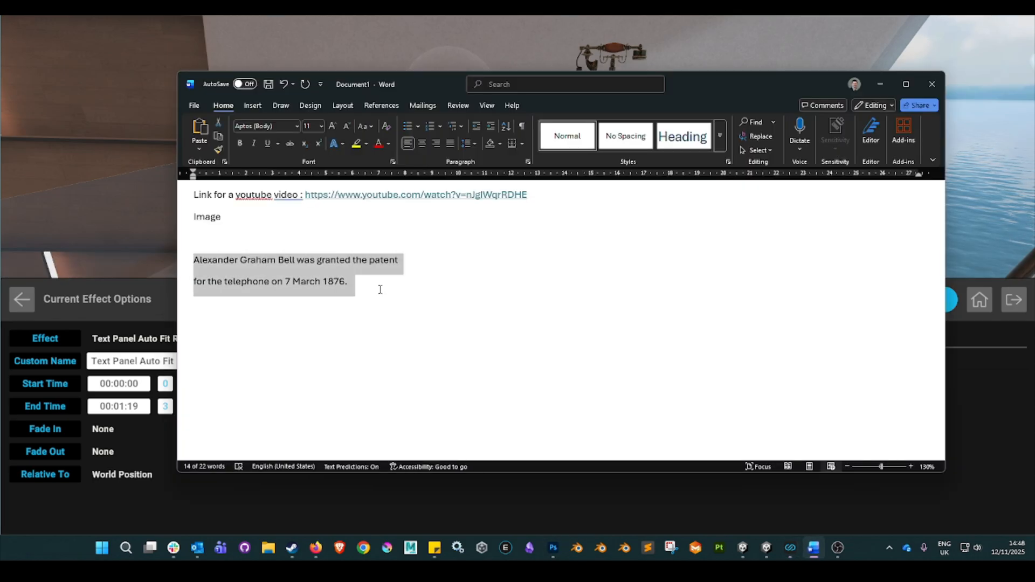
{"action": "left_click", "coordinate": [388, 18]}
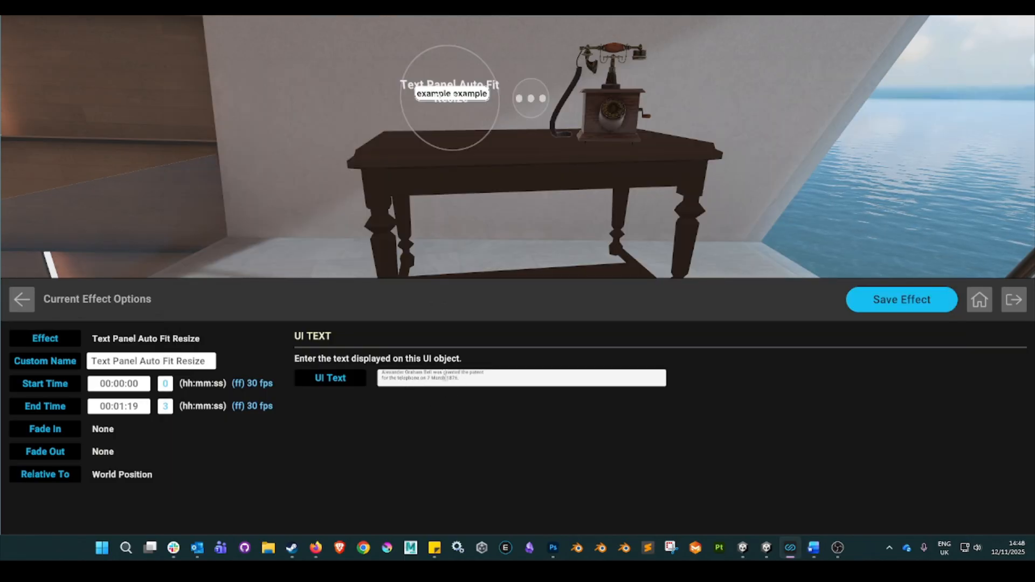
{"action": "key", "text": "BackSpace"}
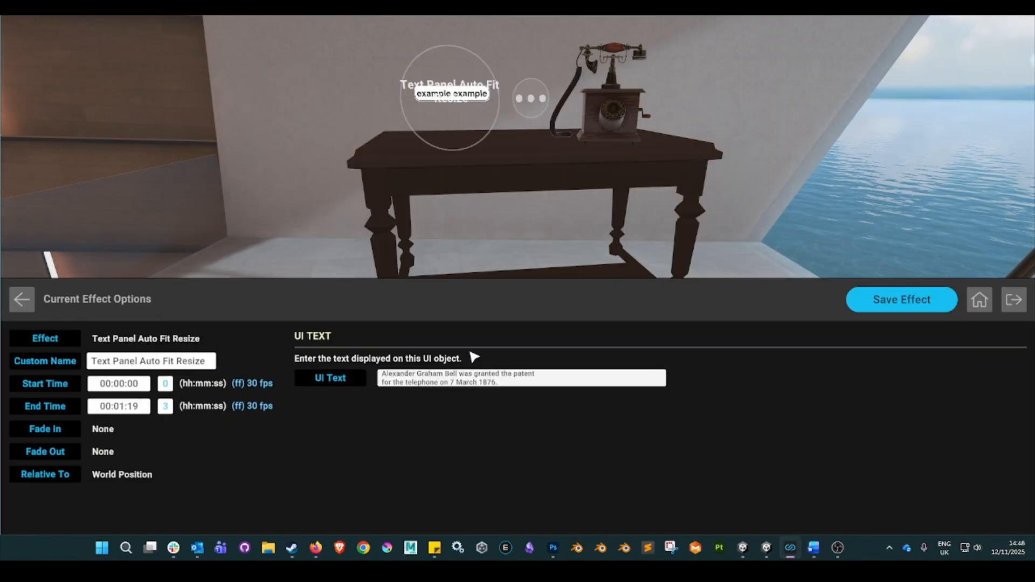
{"action": "left_click", "coordinate": [890, 305]}
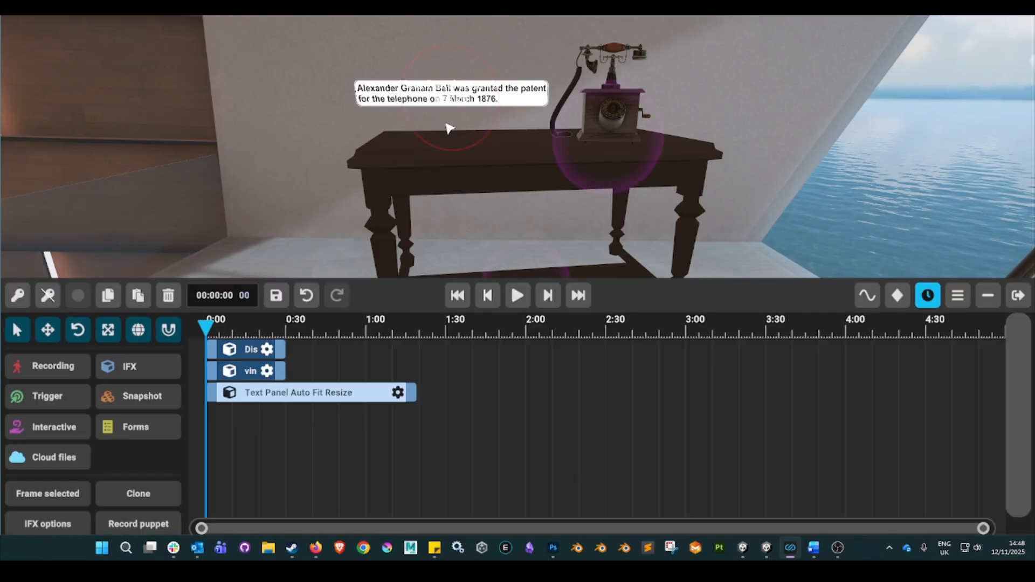
Open the translate gizmo on the text panel and set its sensitivity to 1/10X.
{"action": "left_click", "coordinate": [48, 330]}
{"action": "left_click_drag", "start_coordinate": [447, 17], "coordinate": [466, 53]}
{"action": "left_click", "coordinate": [591, 240]}
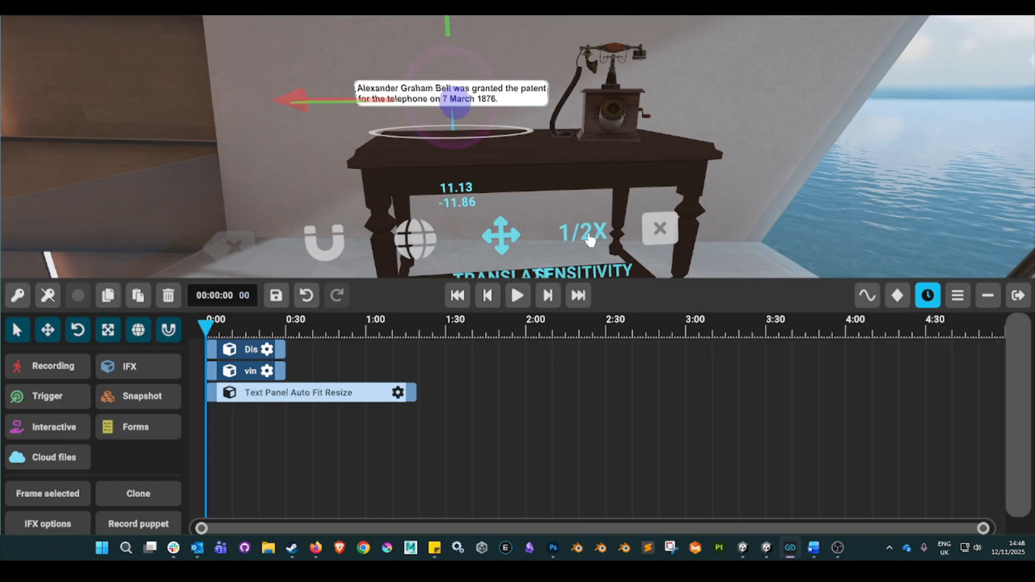
{"action": "right_click_drag", "start_coordinate": [602, 242], "coordinate": [521, 280]}
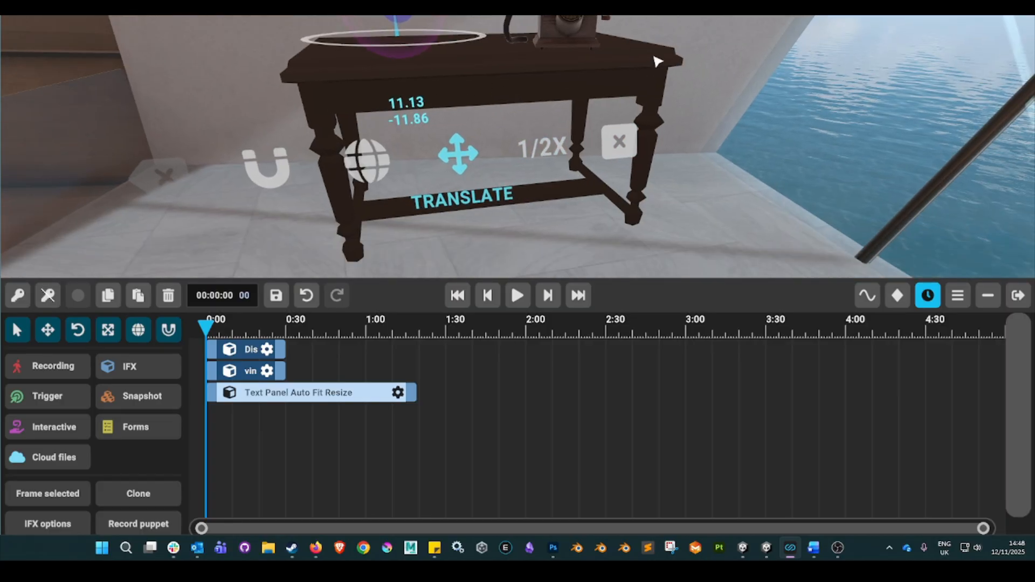
{"action": "right_click_drag", "start_coordinate": [657, 62], "coordinate": [518, 275]}
{"action": "right_click_drag", "start_coordinate": [690, 127], "coordinate": [518, 275]}
{"action": "left_click", "coordinate": [529, 216]}
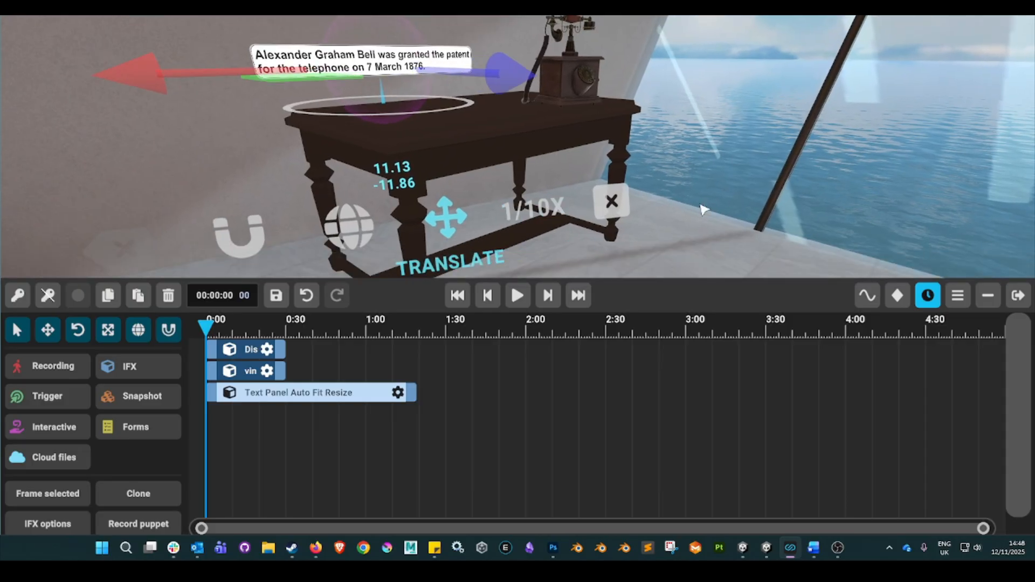
{"action": "right_click_drag", "start_coordinate": [704, 210], "coordinate": [517, 275]}
Lower the text panel along the vertical axis to just above the table top and close the gizmo.
{"action": "left_click", "coordinate": [398, 102]}
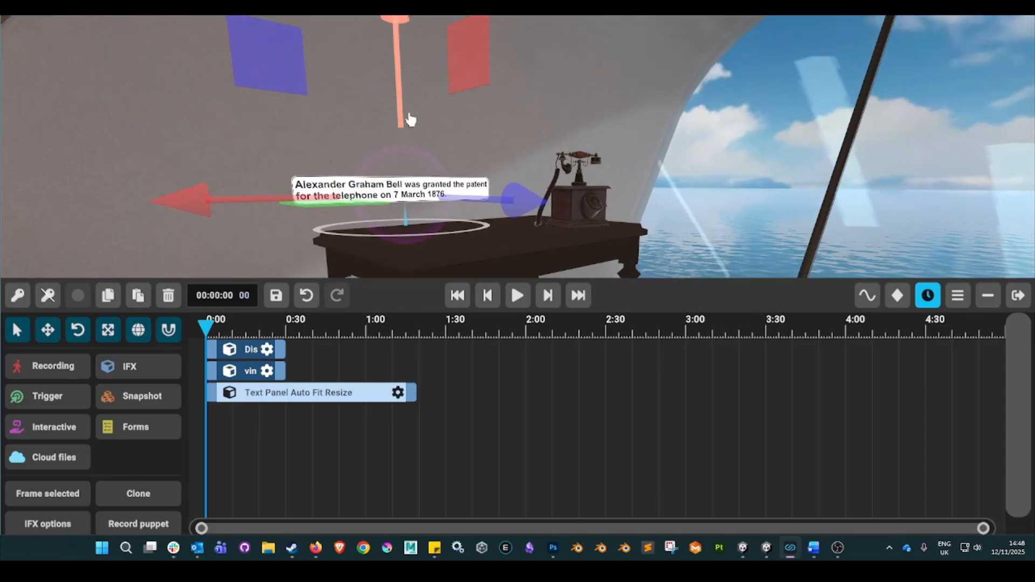
{"action": "left_click_drag", "start_coordinate": [410, 119], "coordinate": [414, 189]}
{"action": "right_click_drag", "start_coordinate": [811, 205], "coordinate": [518, 275]}
{"action": "left_click_drag", "start_coordinate": [452, 133], "coordinate": [459, 142]}
{"action": "right_click_drag", "start_coordinate": [461, 146], "coordinate": [488, 272]}
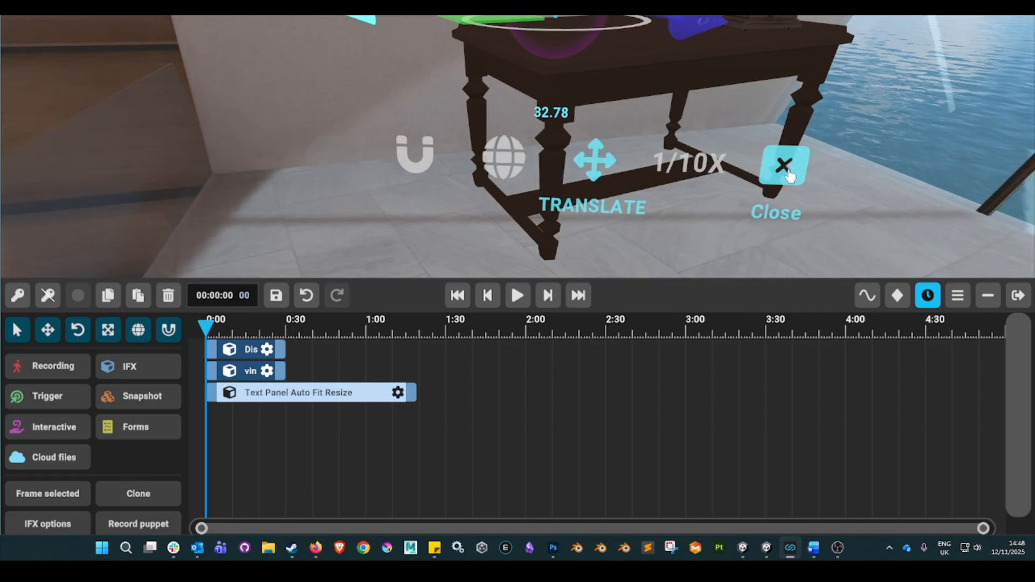
{"action": "left_click", "coordinate": [788, 173]}
{"action": "mouse_move", "coordinate": [787, 174]}
{"action": "right_mouse_down"}
{"action": "mouse_move", "coordinate": [776, 114]}
{"action": "mouse_move", "coordinate": [782, 127]}
{"action": "mouse_move", "coordinate": [788, 87]}
{"action": "mouse_move", "coordinate": [809, 57]}
{"action": "mouse_move", "coordinate": [790, 56]}
{"action": "right_mouse_up"}
{"action": "key", "text": "d"}
{"action": "key", "text": "s"}
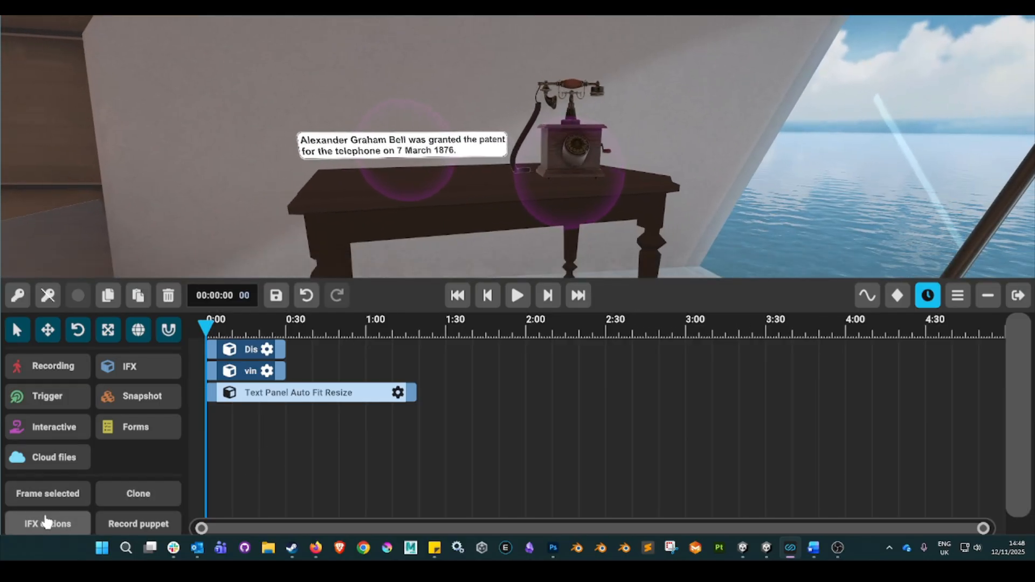
Load the Phone image from the cloud Images folder as a non-360 image and place it on the wall behind the table.
{"action": "left_click", "coordinate": [54, 458]}
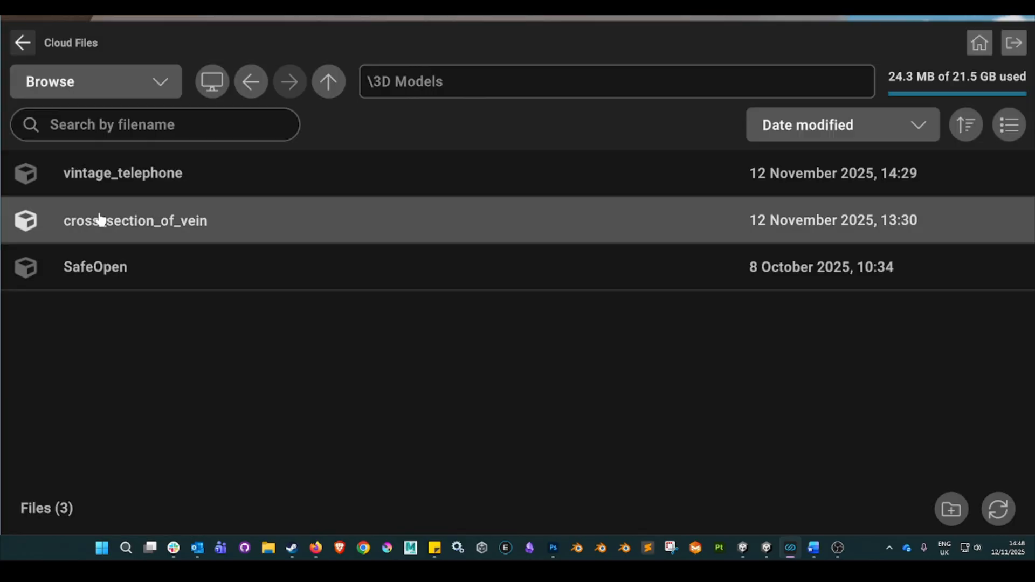
{"action": "left_click", "coordinate": [327, 82]}
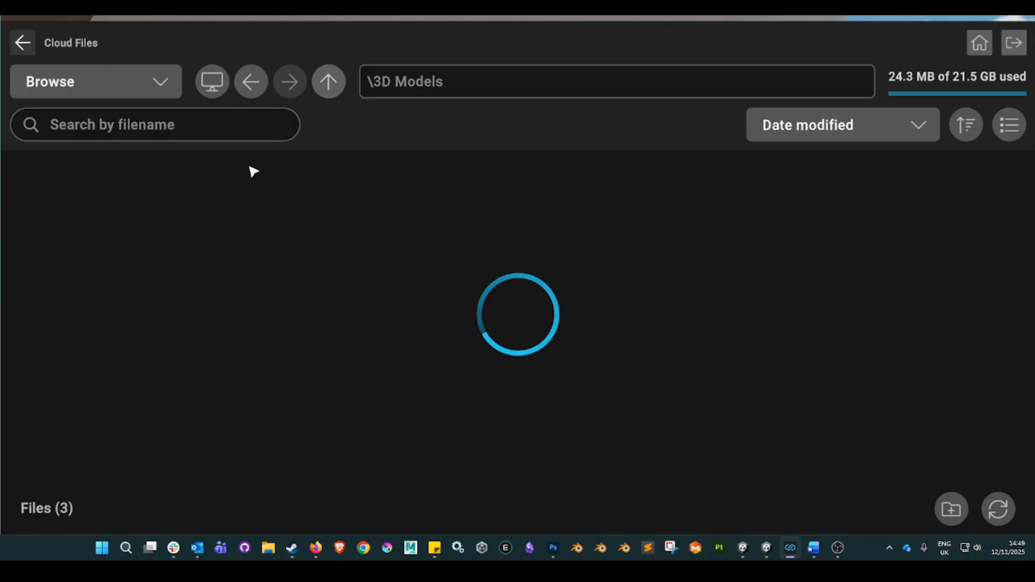
{"action": "left_click", "coordinate": [115, 174]}
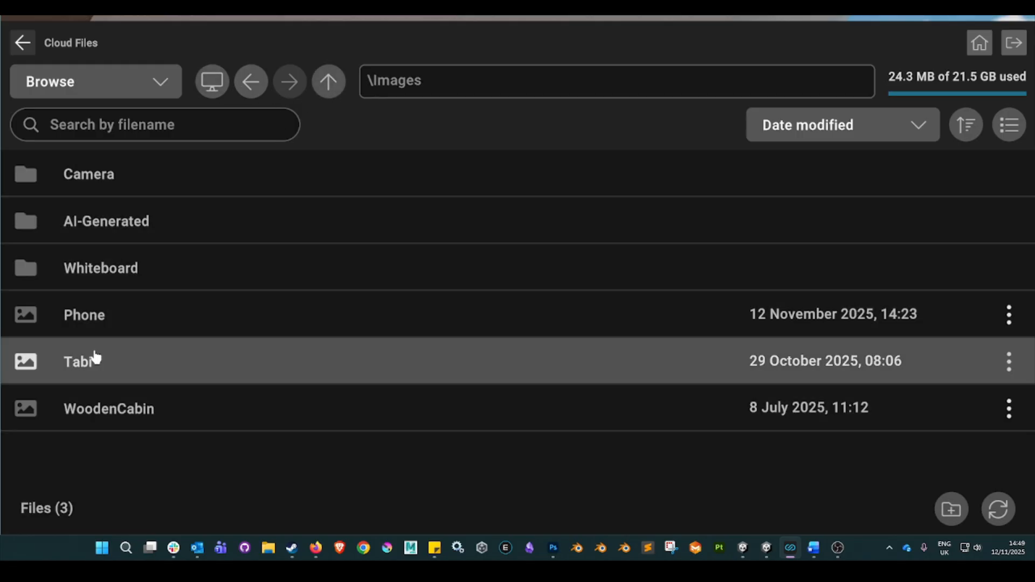
{"action": "left_click", "coordinate": [86, 320]}
{"action": "left_click", "coordinate": [125, 193]}
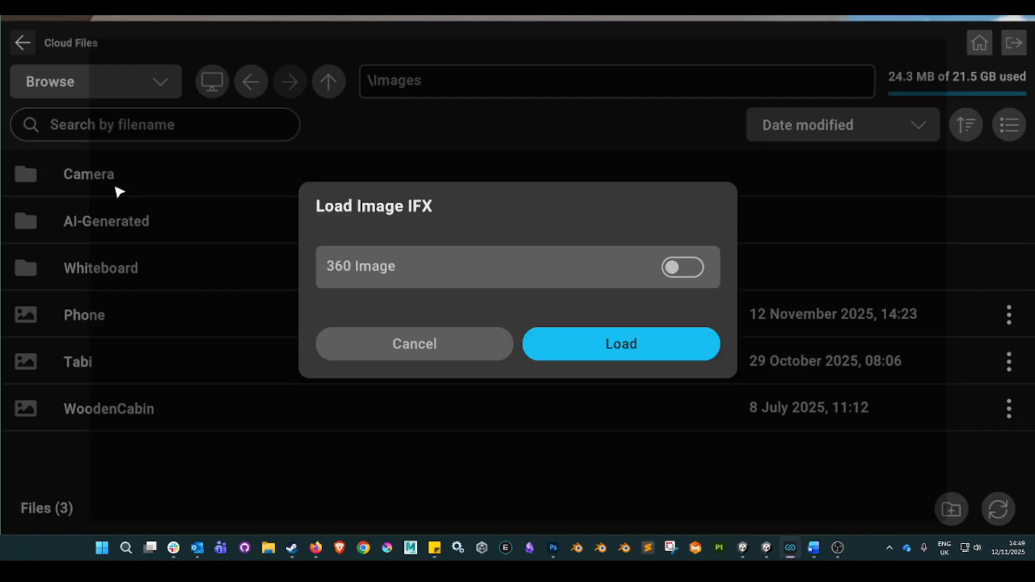
{"action": "left_click", "coordinate": [610, 345]}
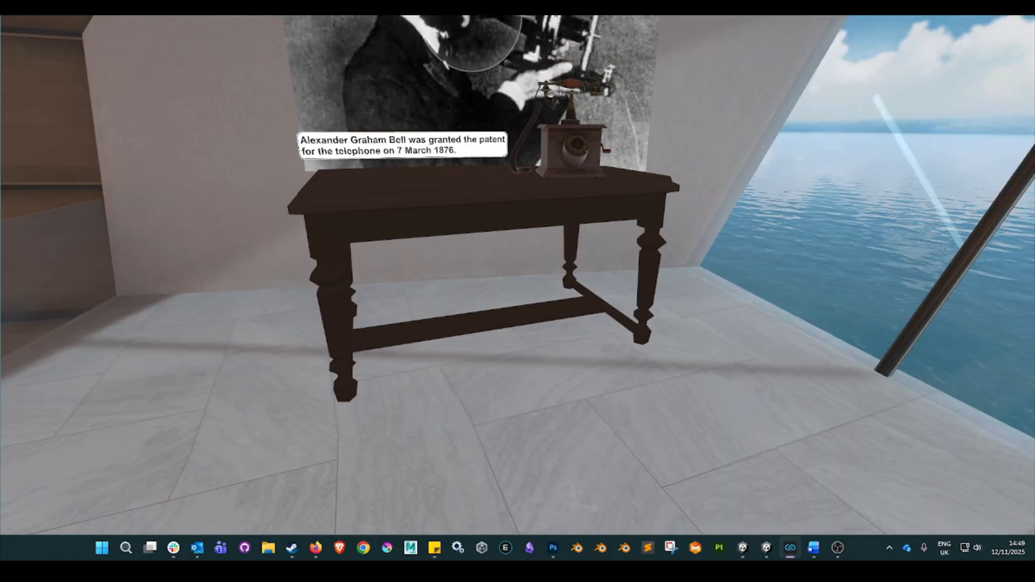
{"action": "left_click", "coordinate": [457, 17]}
Add the Text Button White (Editor Trigger) from the trigger library and place it in front of the table, below the text panel.
{"action": "right_click_drag", "start_coordinate": [747, 155], "coordinate": [710, 191]}
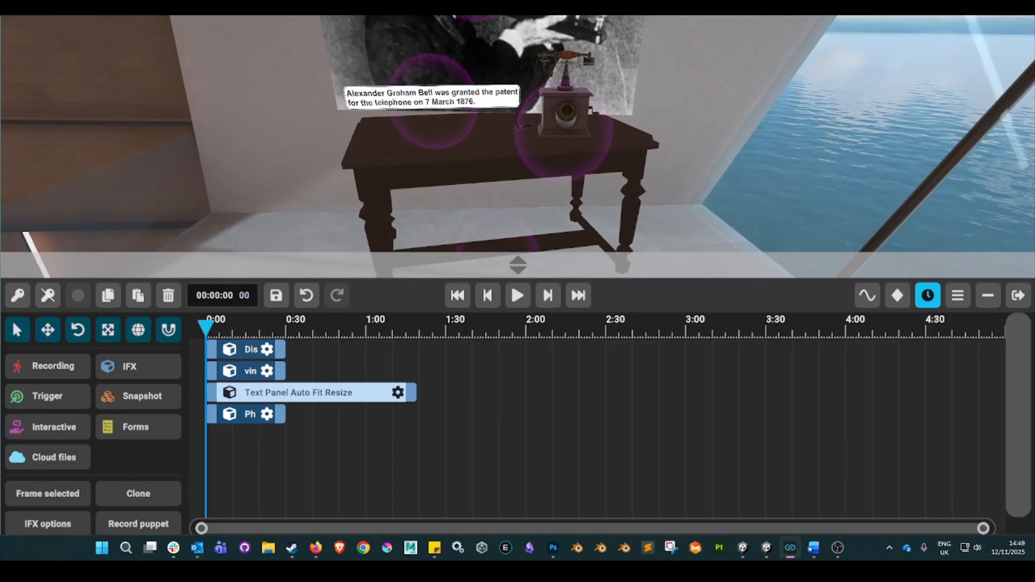
{"action": "left_click", "coordinate": [47, 397]}
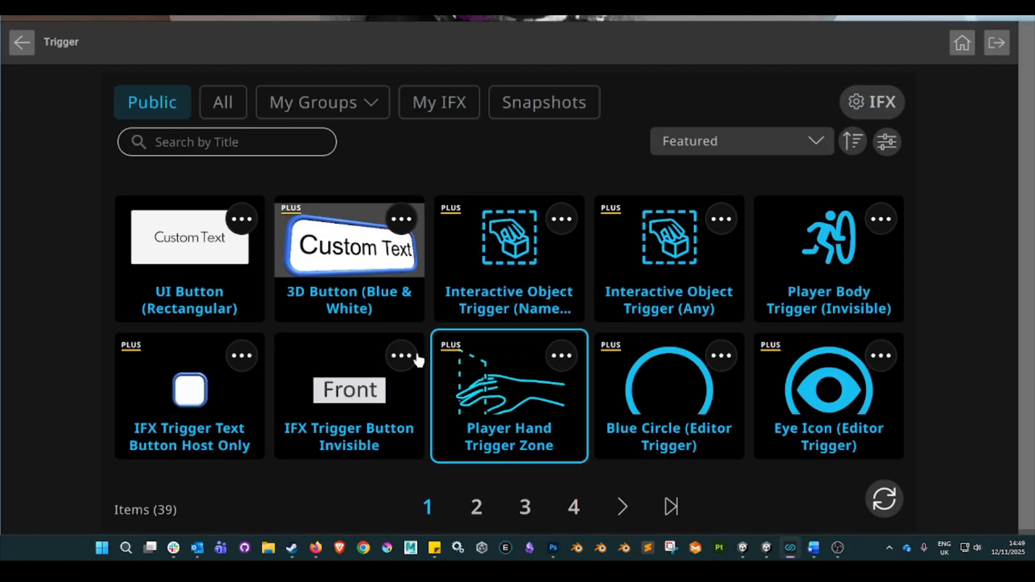
{"action": "left_click", "coordinate": [526, 510]}
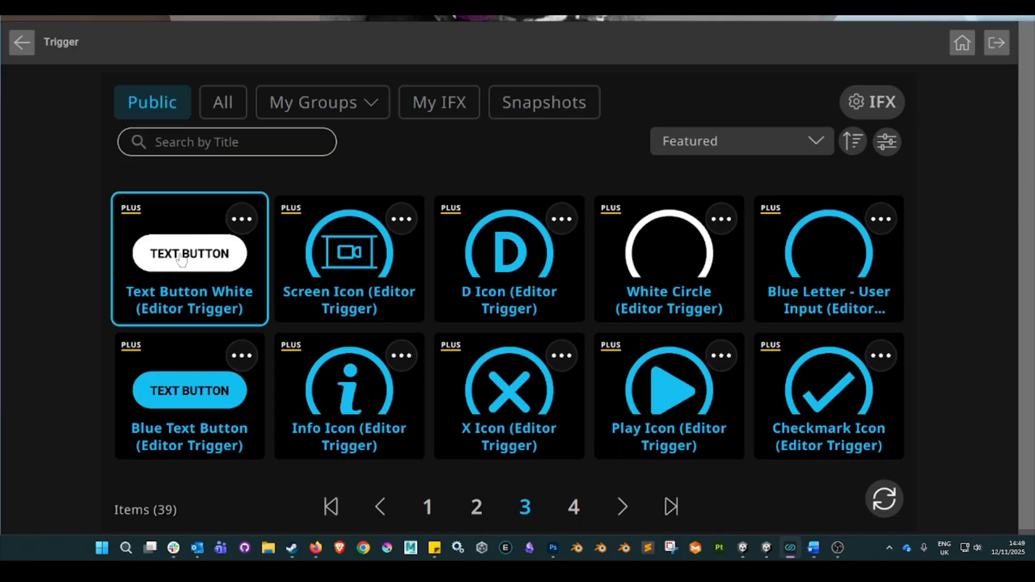
{"action": "left_click", "coordinate": [183, 259]}
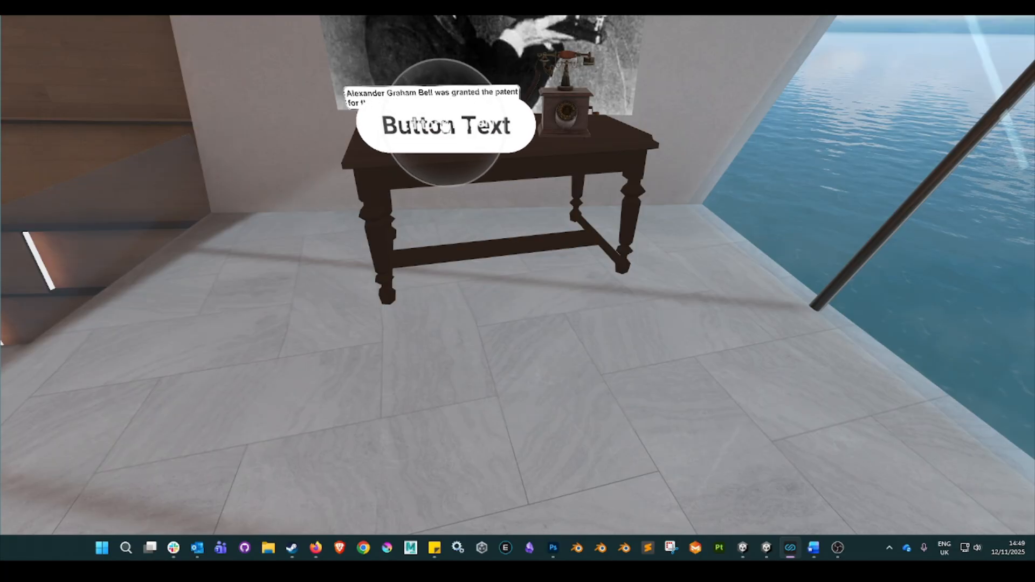
{"action": "left_click", "coordinate": [445, 126]}
Extend the timeline clips of the text button, Phone image, text panel, vintage telephone and display table to about 00:04:57.
{"action": "right_click_drag", "start_coordinate": [685, 177], "coordinate": [739, 173]}
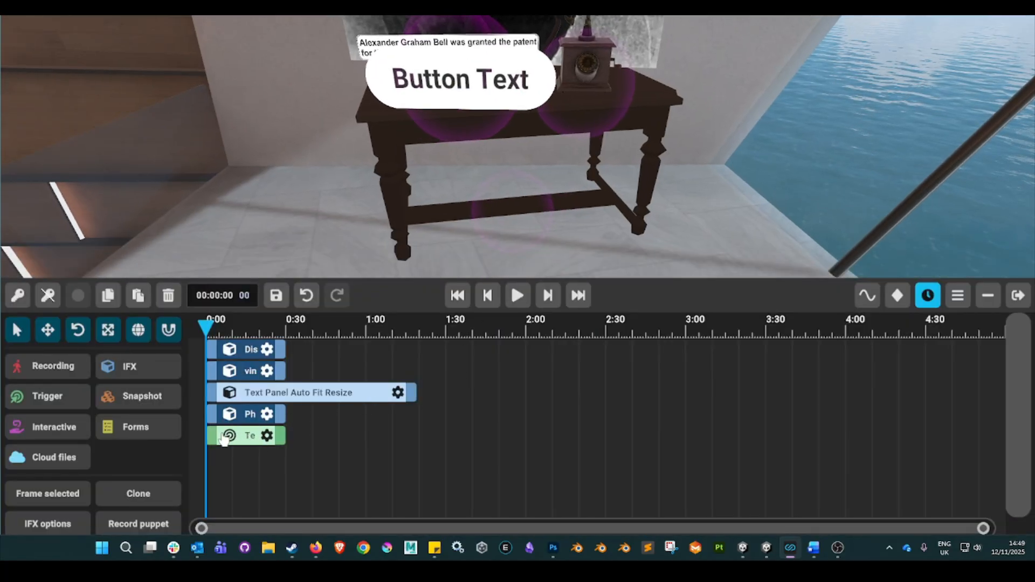
{"action": "left_click", "coordinate": [274, 437]}
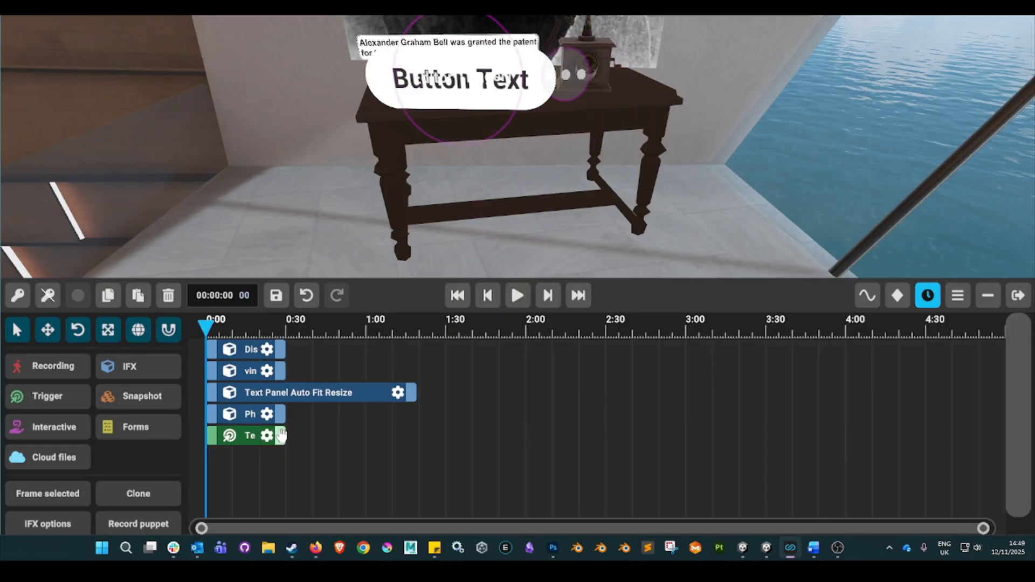
{"action": "left_click_drag", "start_coordinate": [282, 437], "coordinate": [999, 445]}
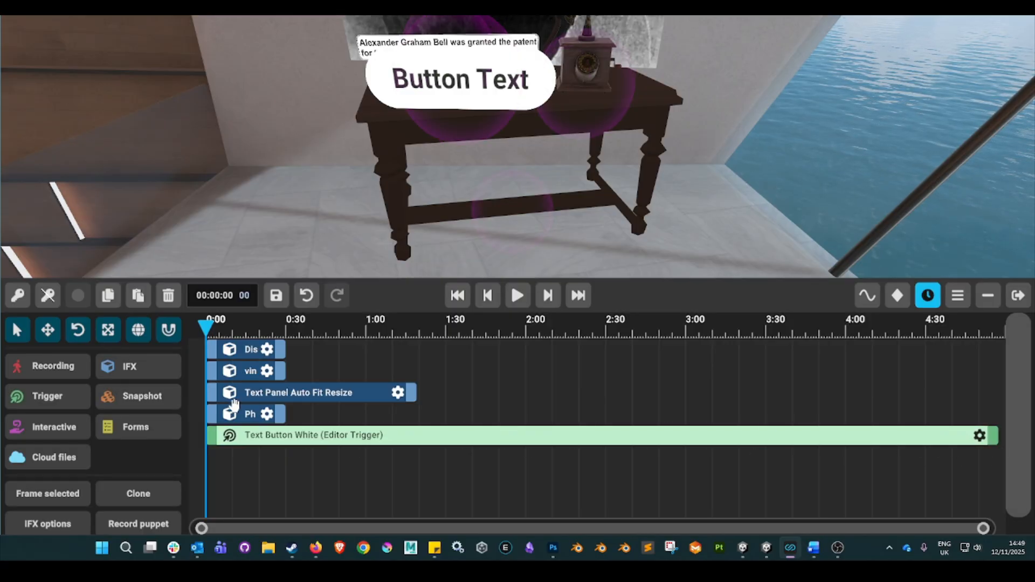
{"action": "left_click_drag", "start_coordinate": [281, 413], "coordinate": [994, 419]}
{"action": "left_click_drag", "start_coordinate": [412, 393], "coordinate": [991, 388]}
{"action": "left_click_drag", "start_coordinate": [283, 371], "coordinate": [862, 370]}
{"action": "left_click_drag", "start_coordinate": [889, 404], "coordinate": [993, 392]}
{"action": "left_click_drag", "start_coordinate": [282, 349], "coordinate": [992, 354]}
Set the white text button's UI text to "Play Video" and save the effect.
{"action": "right_click_drag", "start_coordinate": [550, 203], "coordinate": [517, 264]}
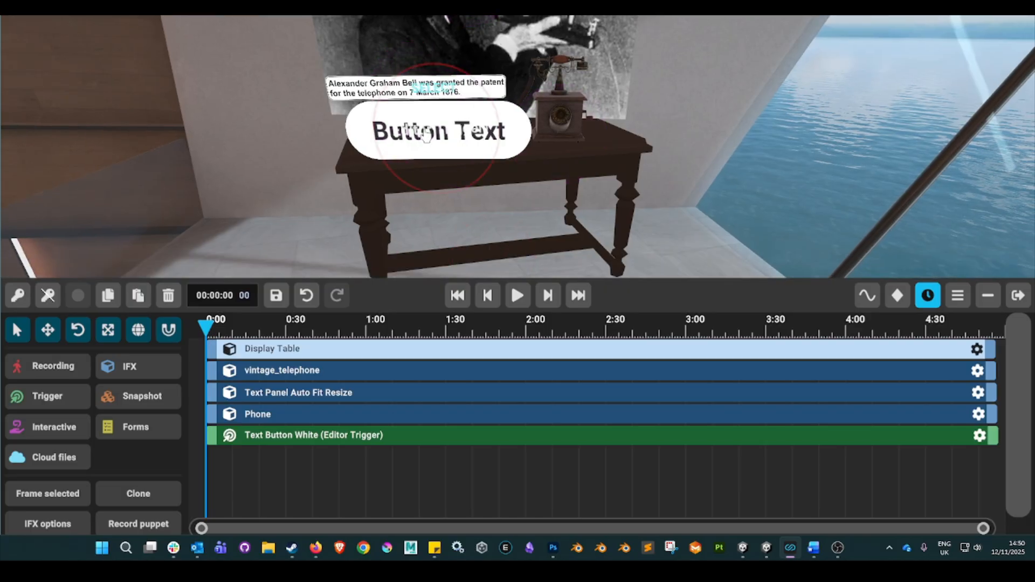
{"action": "left_click", "coordinate": [432, 149]}
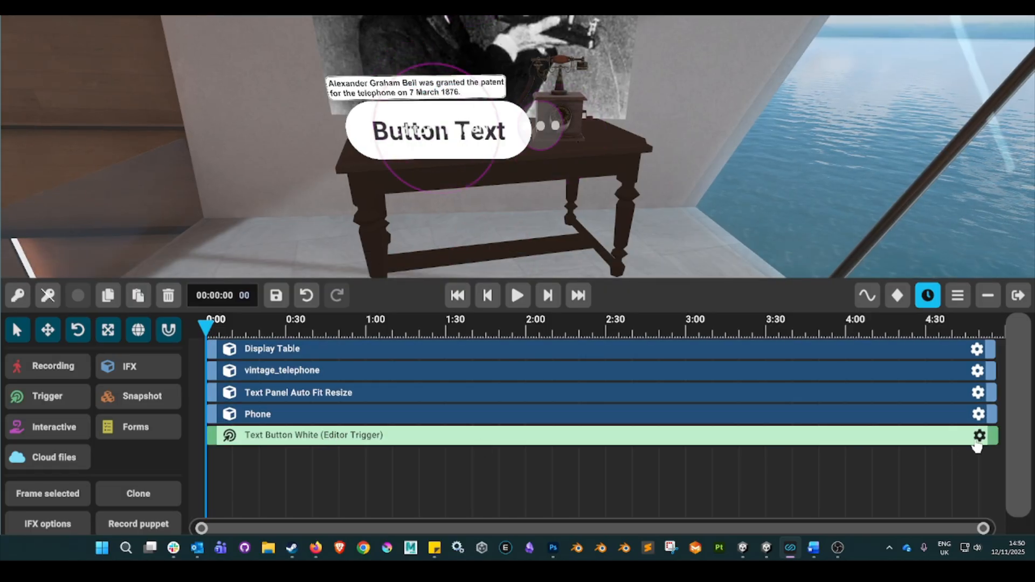
{"action": "left_click", "coordinate": [979, 436]}
{"action": "left_click", "coordinate": [411, 378]}
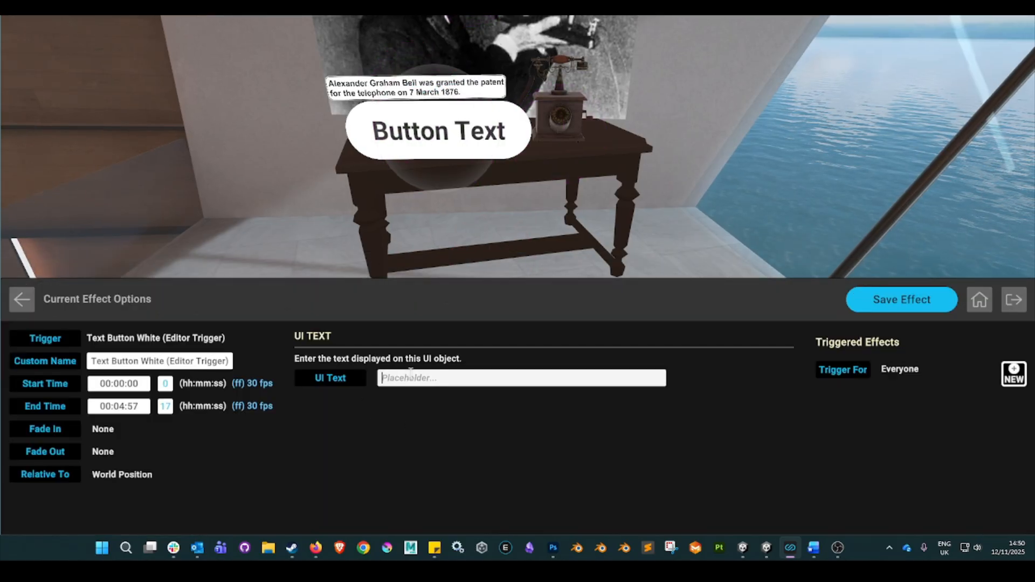
{"action": "type", "text": "Play"}
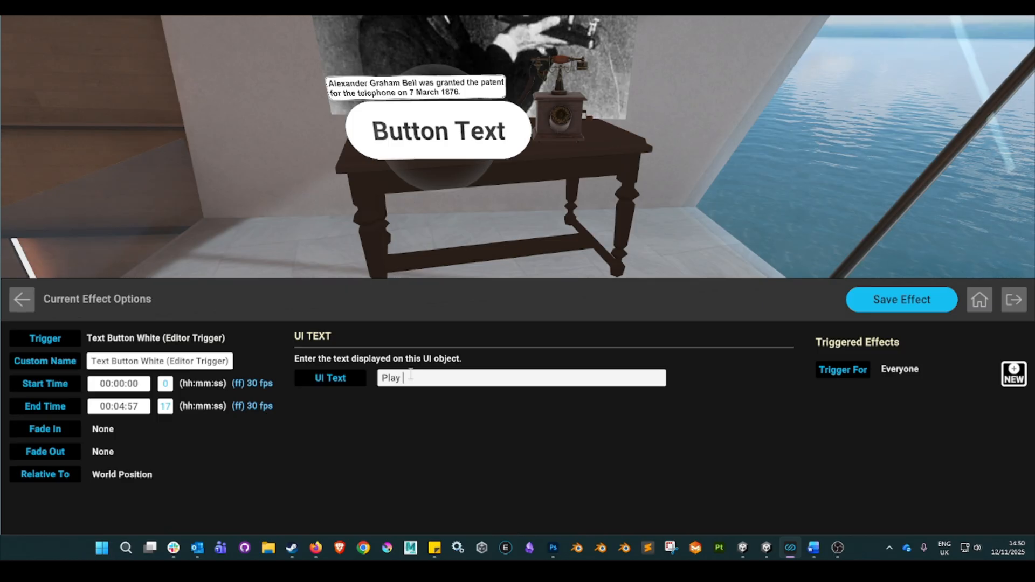
{"action": "type", "text": " Video"}
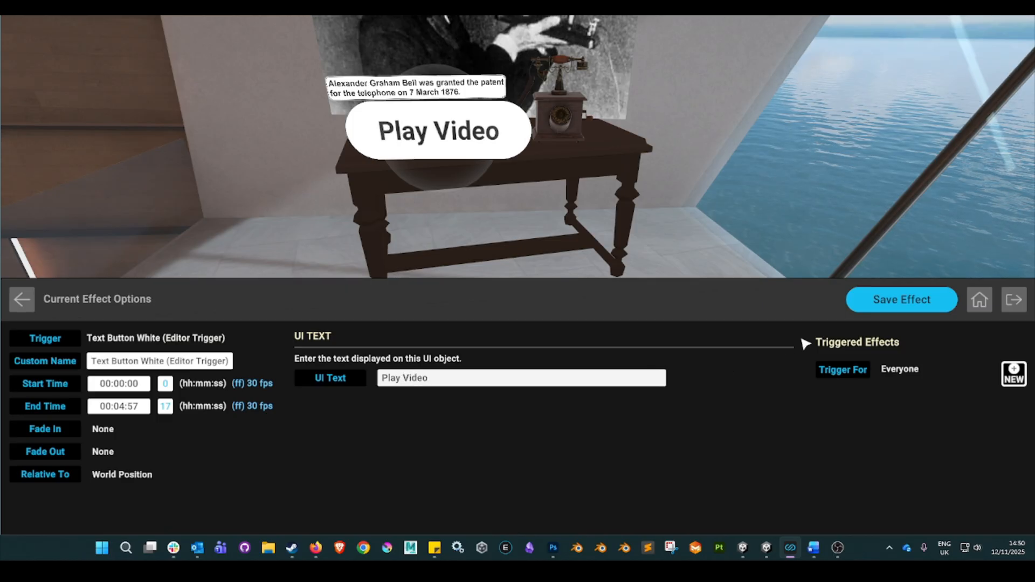
{"action": "left_click", "coordinate": [886, 303]}
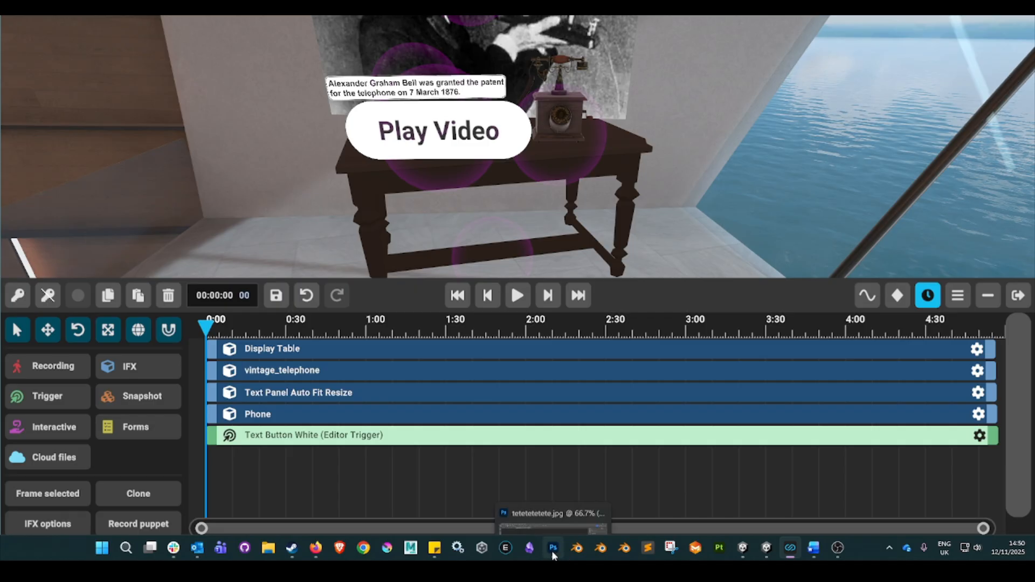
Reopen the Play Video button's options and set Trigger For to Local User.
{"action": "left_click", "coordinate": [39, 526]}
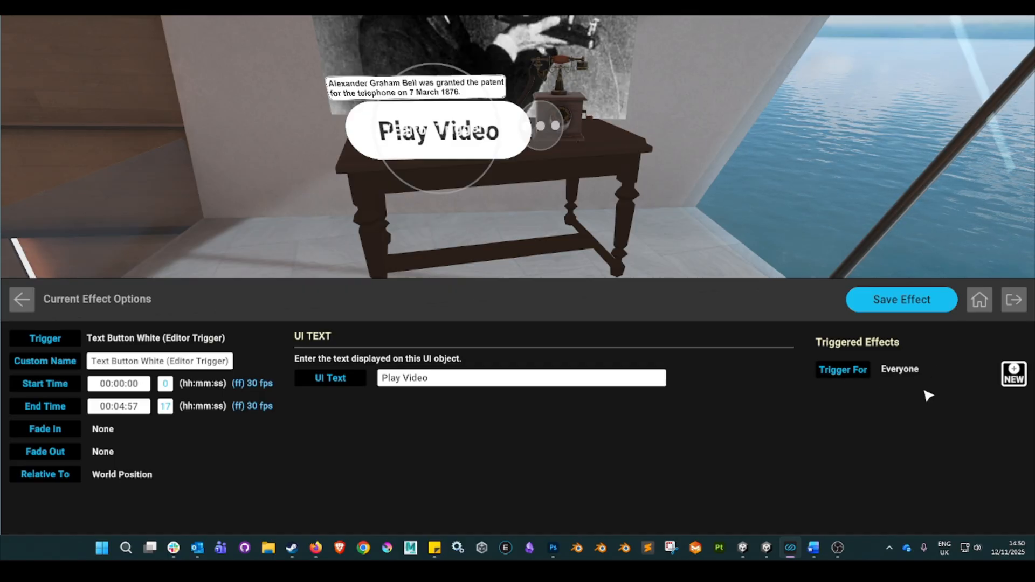
{"action": "left_click", "coordinate": [841, 371]}
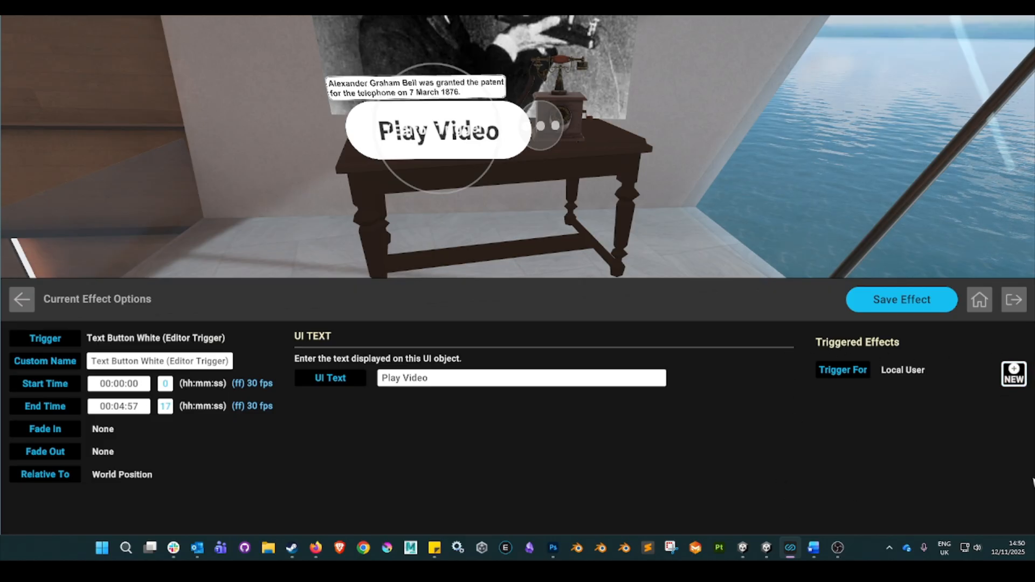
Search the public IFX library for "URL video screen" and add Video Screen (Flat External URL) as the Play Video button's triggered effect.
{"action": "left_click", "coordinate": [1015, 378]}
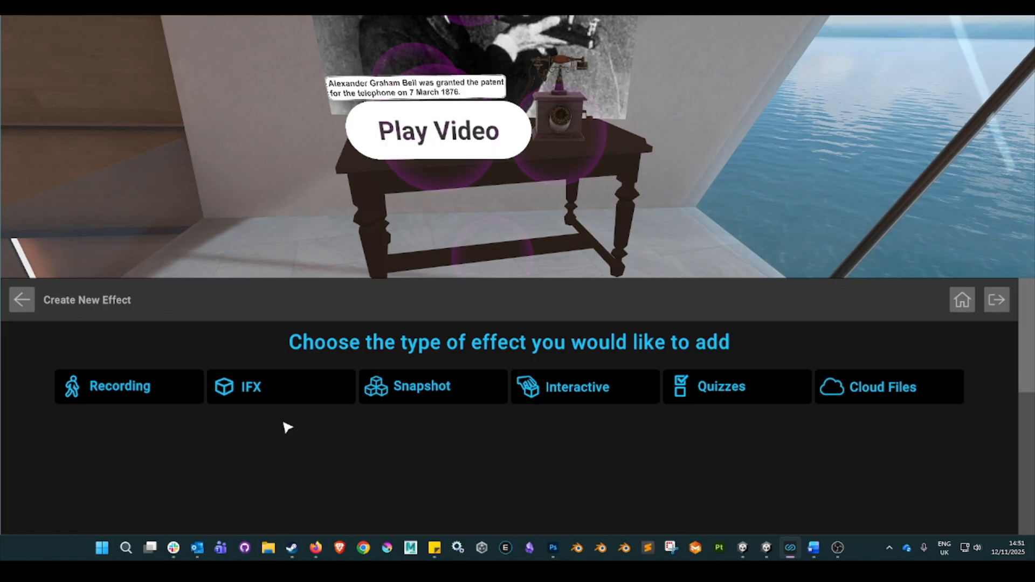
{"action": "left_click", "coordinate": [265, 391]}
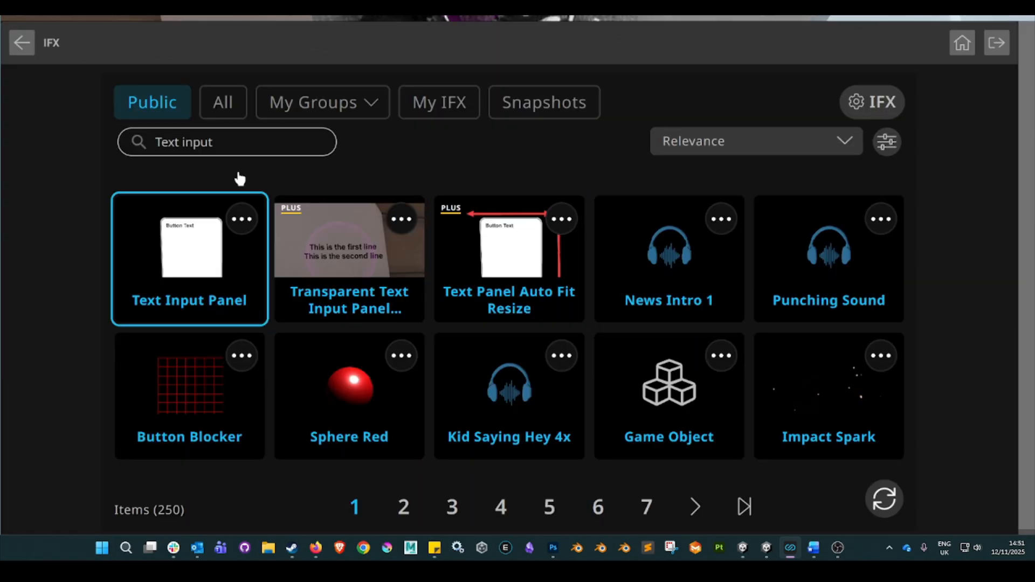
{"action": "left_click", "coordinate": [234, 140]}
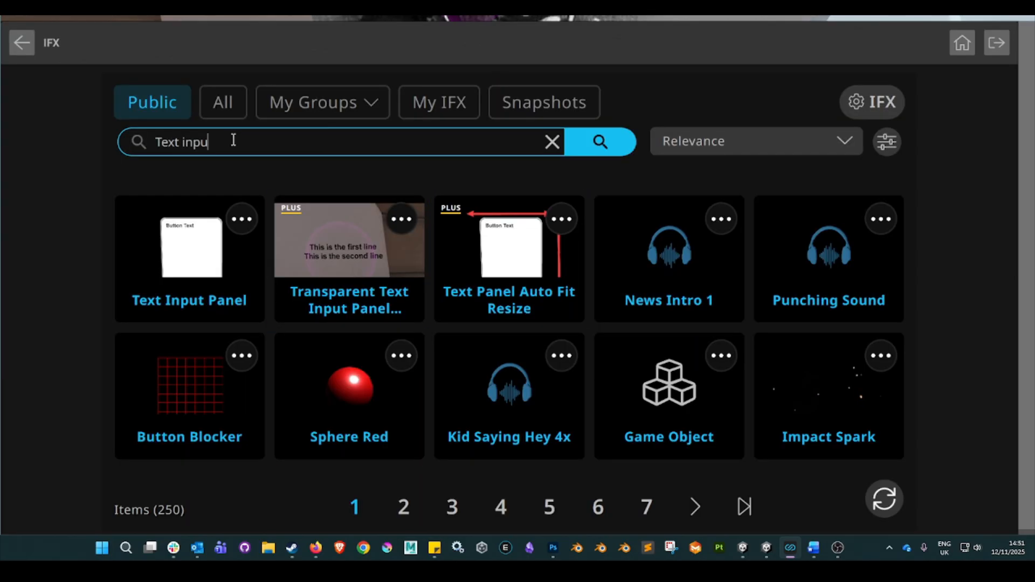
{"action": "key", "text": "BackSpace"}
{"action": "key", "text": "BackSpace"}
{"action": "key", "text": "BackSpace"}
{"action": "key", "text": "BackSpace"}
{"action": "key", "text": "BackSpace"}
{"action": "key", "text": "BackSpace"}
{"action": "key", "text": "BackSpace"}
{"action": "key", "text": "BackSpace"}
{"action": "key", "text": "BackSpace"}
{"action": "type", "text": "u"}
{"action": "key", "text": "Return"}
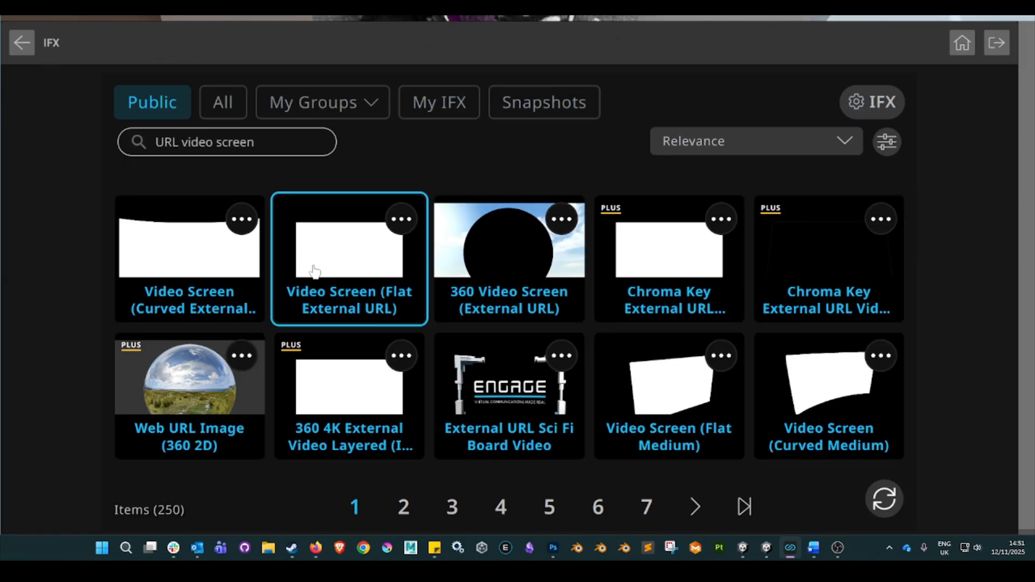
{"action": "left_click", "coordinate": [350, 253]}
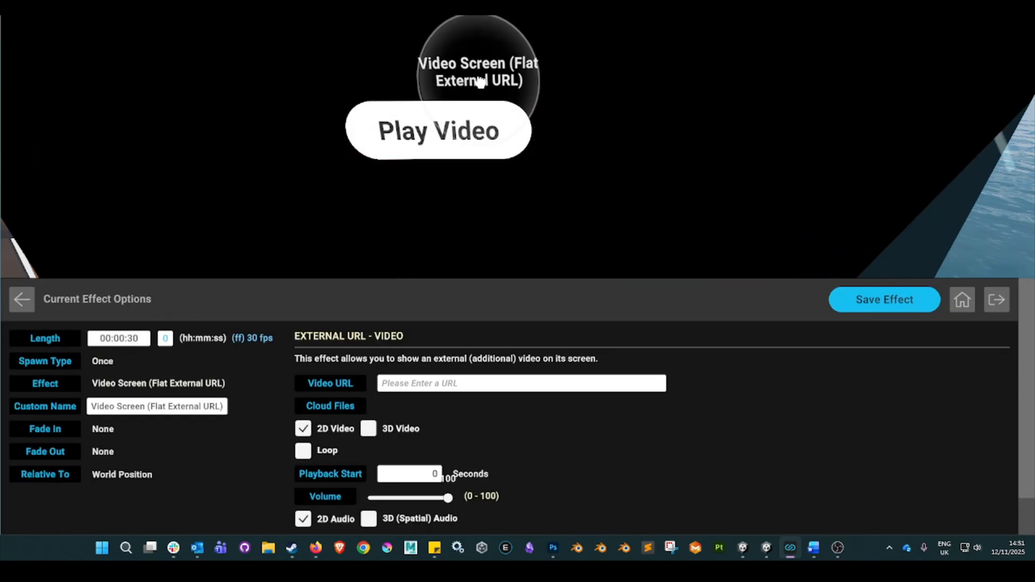
{"action": "left_click_drag", "start_coordinate": [488, 56], "coordinate": [490, 34]}
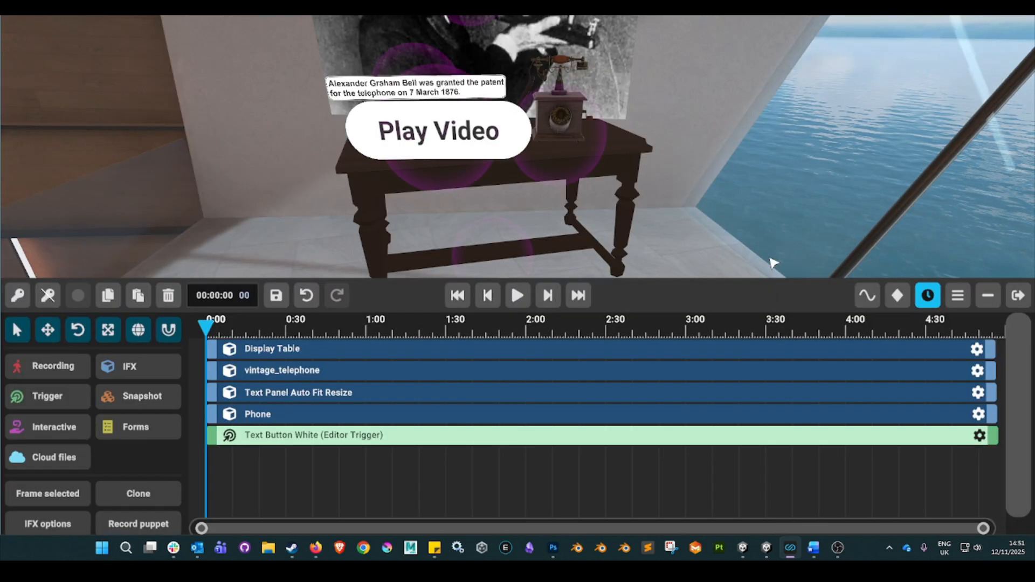
Reopen the Play Video button's options and open the settings of its triggered Video Screen (Flat External URL).
{"action": "right_click_drag", "start_coordinate": [515, 173], "coordinate": [508, 110]}
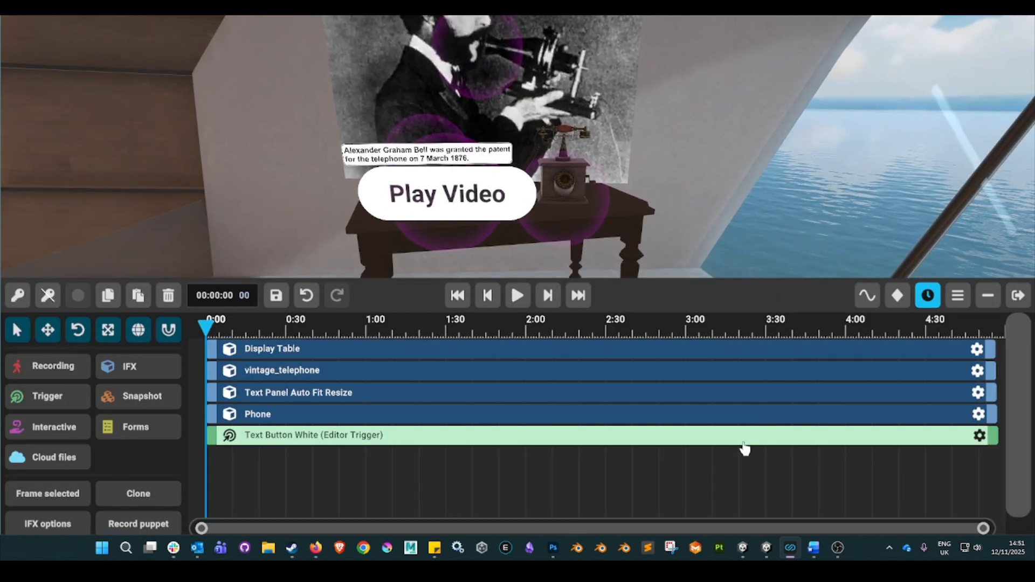
{"action": "left_click", "coordinate": [979, 436]}
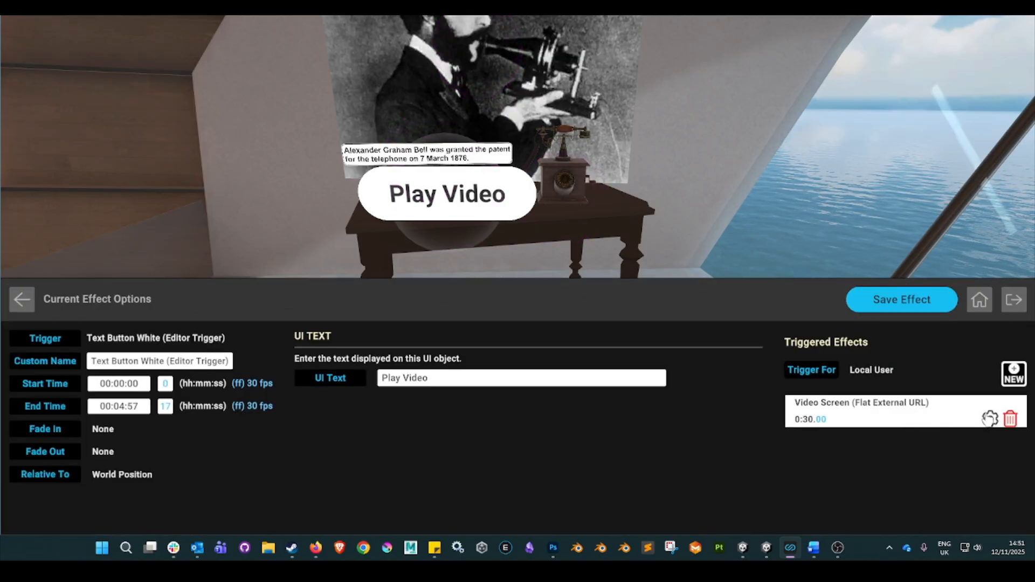
{"action": "left_click", "coordinate": [990, 418]}
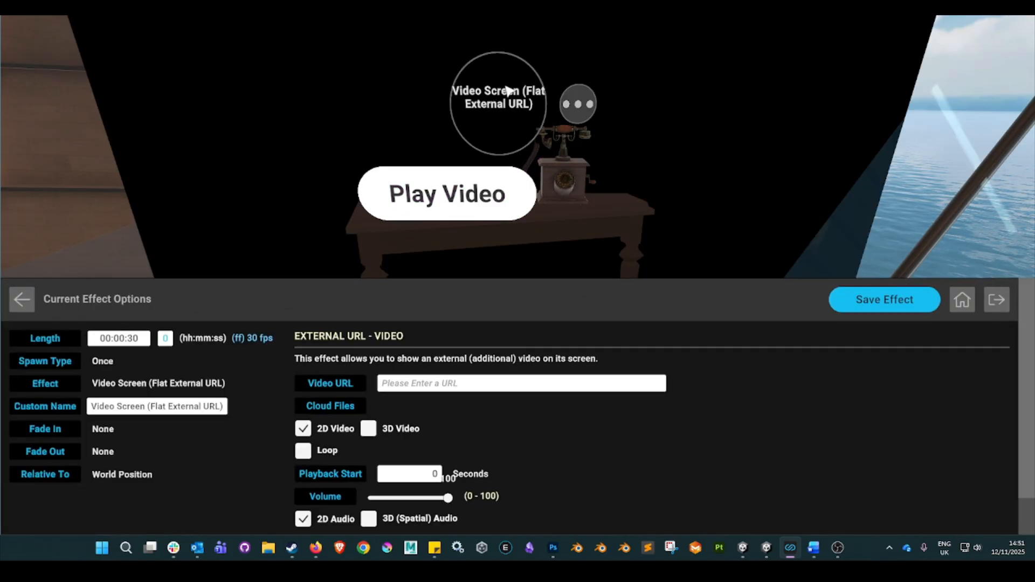
Use the video screen's gizmo to scale the screen down to about 0.38, with the sensitivity at 1/10X.
{"action": "left_click", "coordinate": [578, 104]}
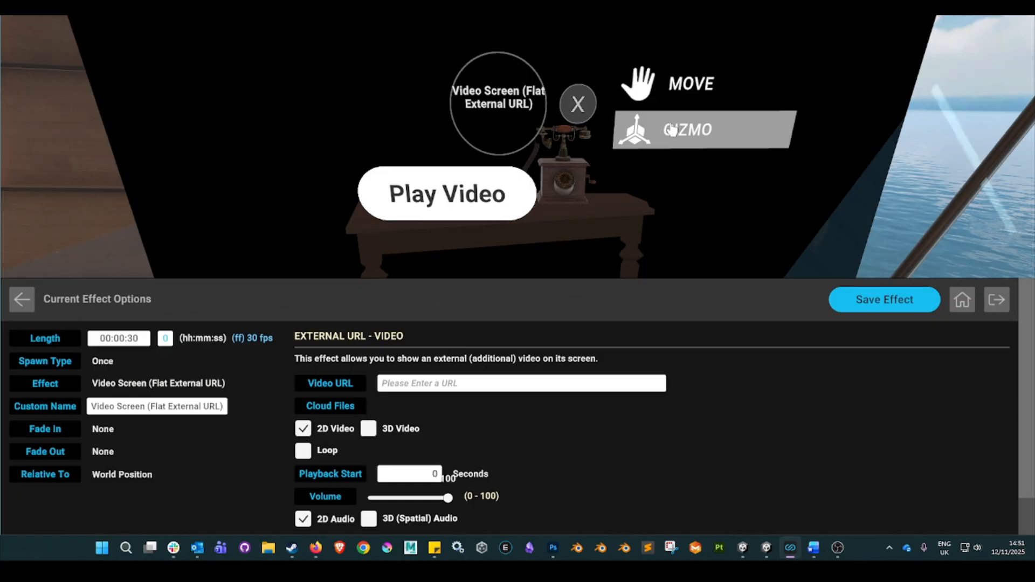
{"action": "left_click", "coordinate": [667, 128]}
{"action": "left_click", "coordinate": [544, 245]}
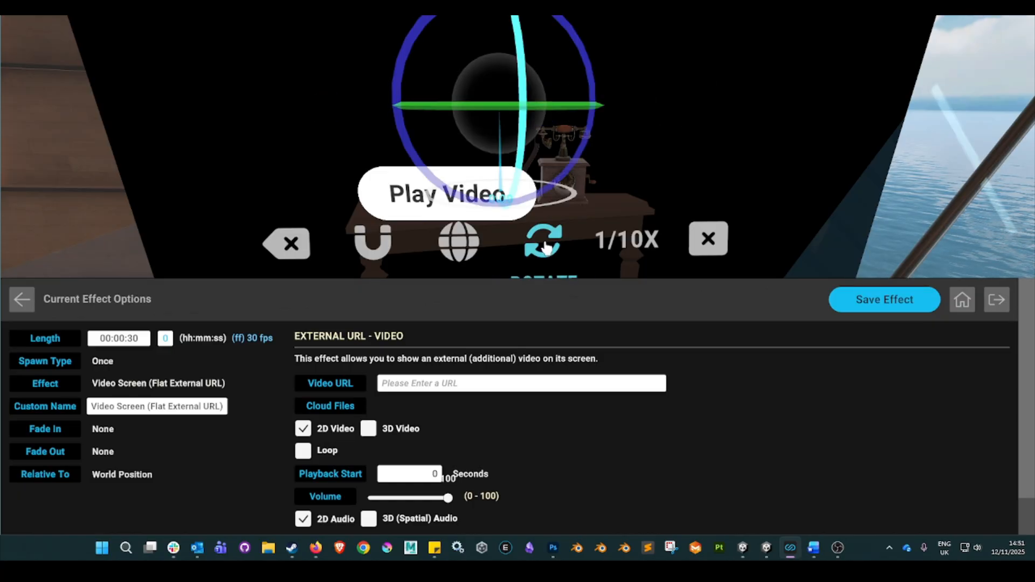
{"action": "left_click", "coordinate": [545, 245]}
{"action": "mouse_move", "coordinate": [551, 111]}
{"action": "left_mouse_down"}
{"action": "mouse_move", "coordinate": [531, 132]}
{"action": "mouse_move", "coordinate": [537, 118]}
{"action": "left_mouse_up"}
{"action": "left_click", "coordinate": [625, 242]}
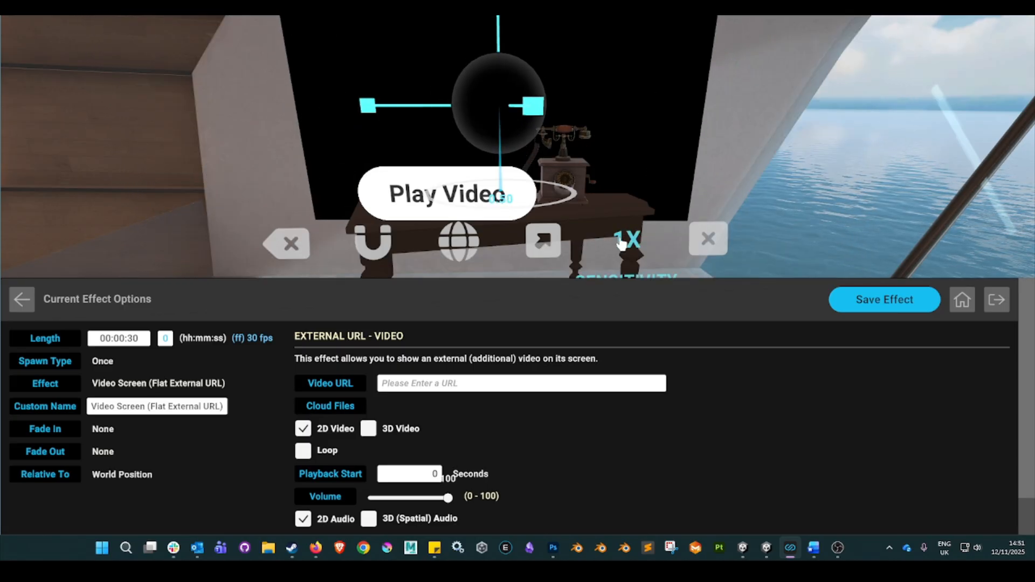
{"action": "left_click", "coordinate": [629, 245]}
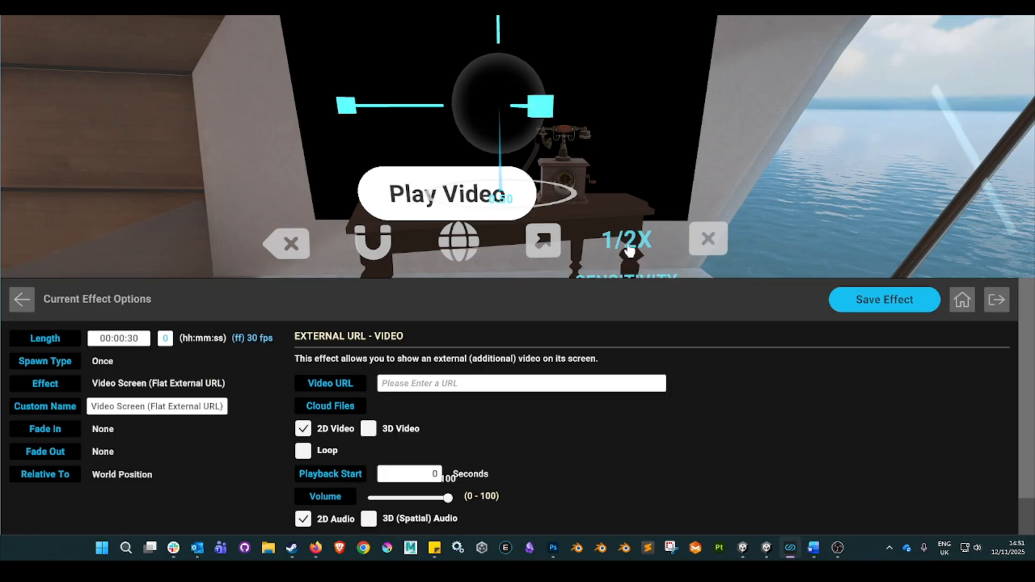
{"action": "left_click", "coordinate": [629, 247]}
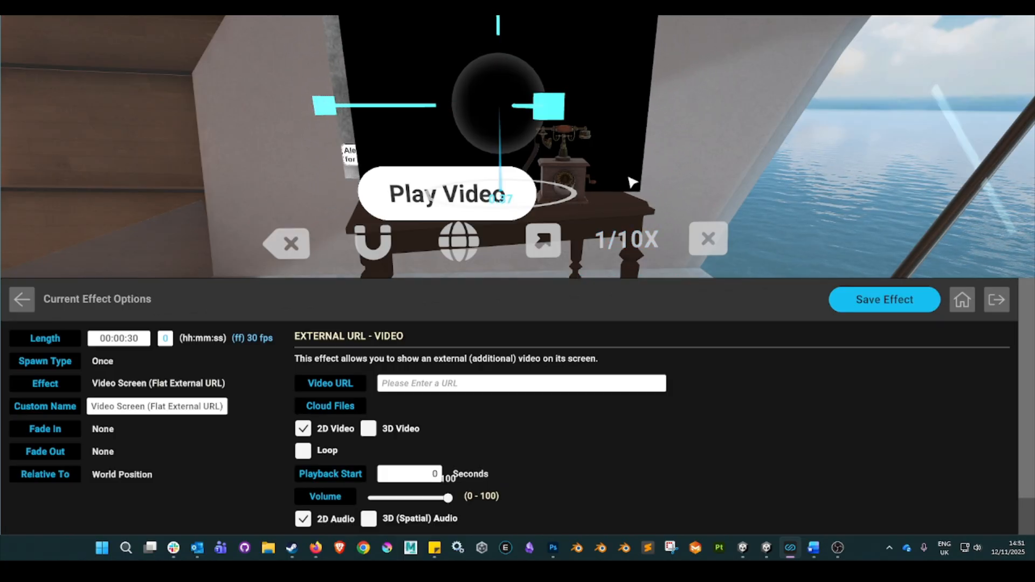
{"action": "left_click", "coordinate": [406, 243]}
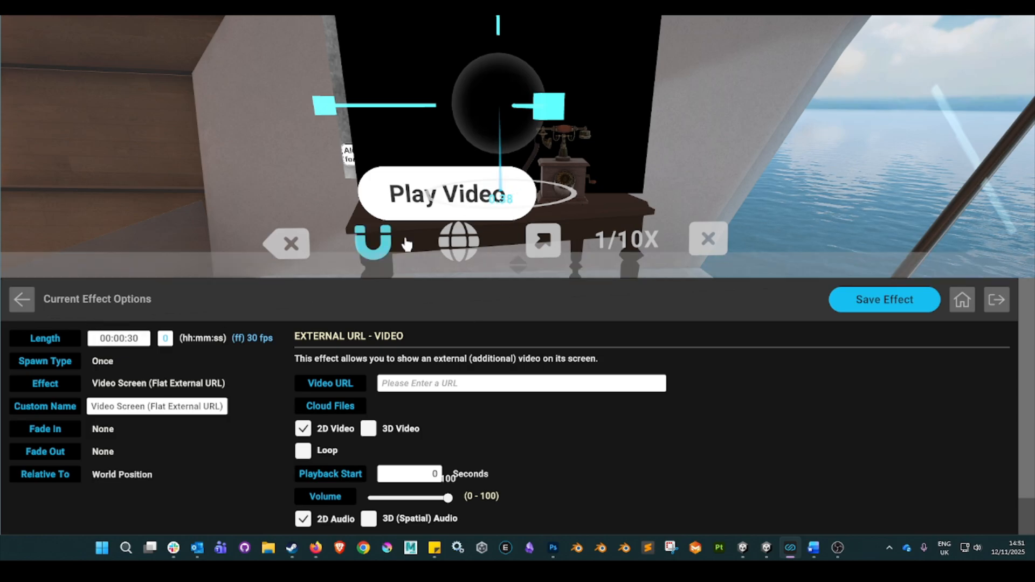
{"action": "right_click_drag", "start_coordinate": [702, 126], "coordinate": [518, 275]}
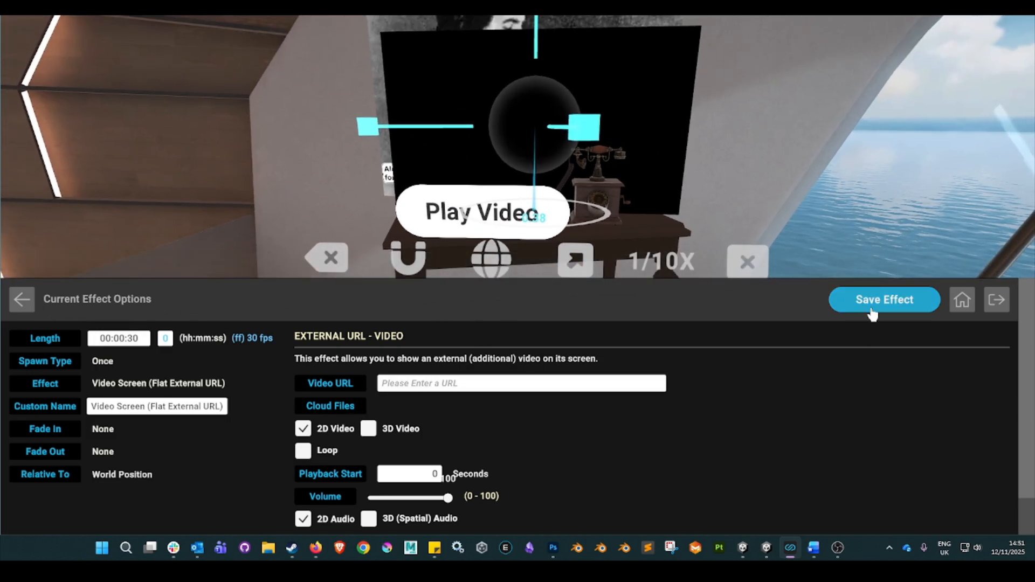
Translate the video screen slightly so it sits above the table in front of the wall image, and close the gizmo.
{"action": "right_click_drag", "start_coordinate": [841, 119], "coordinate": [524, 170]}
{"action": "left_click", "coordinate": [570, 186]}
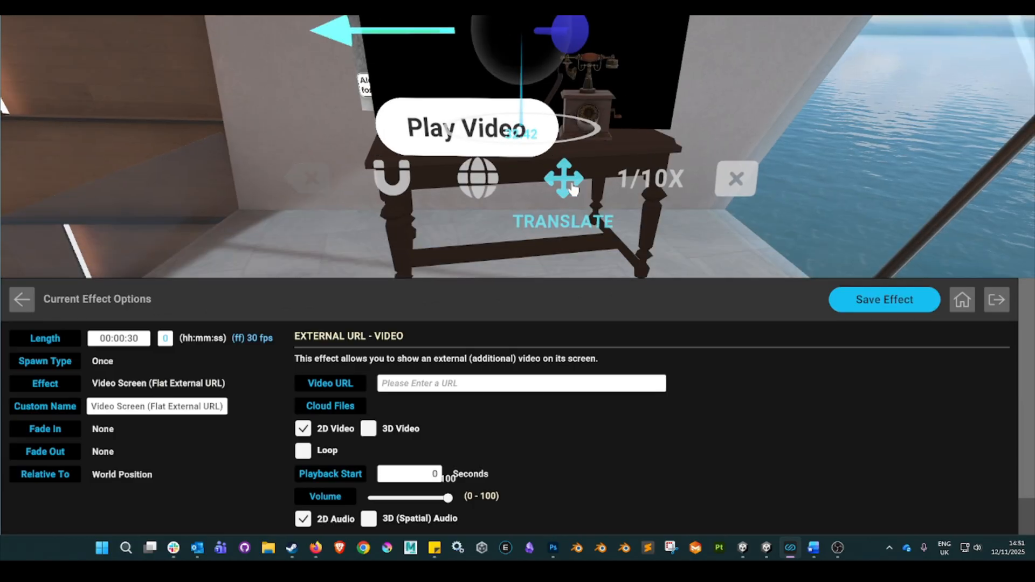
{"action": "right_click_drag", "start_coordinate": [580, 200], "coordinate": [620, 95]}
{"action": "left_click", "coordinate": [373, 108]}
{"action": "scroll", "coordinate": [450, 150], "scroll_direction": "up", "scroll_amount": 5}
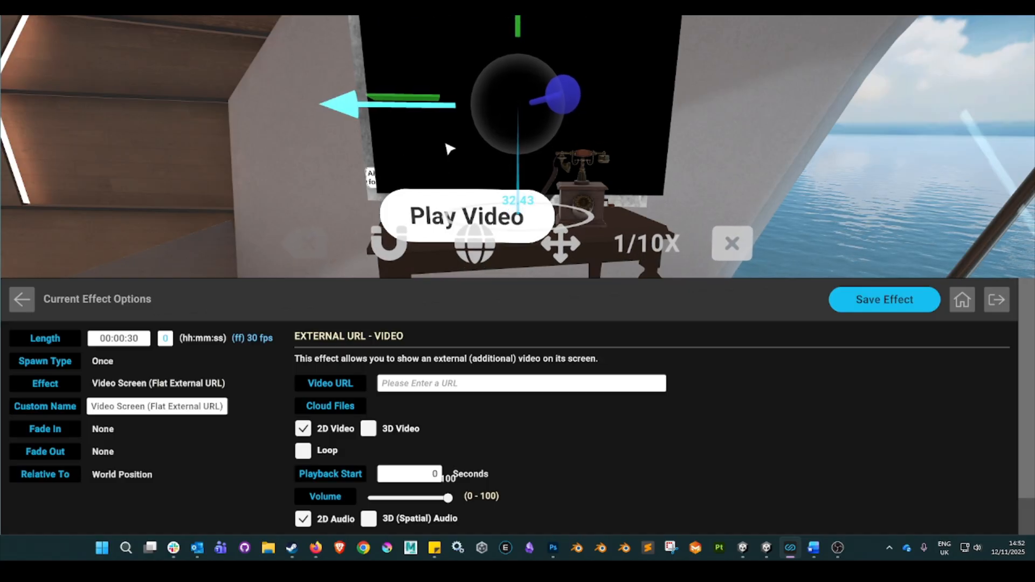
{"action": "scroll", "coordinate": [445, 156], "scroll_direction": "up", "scroll_amount": 5}
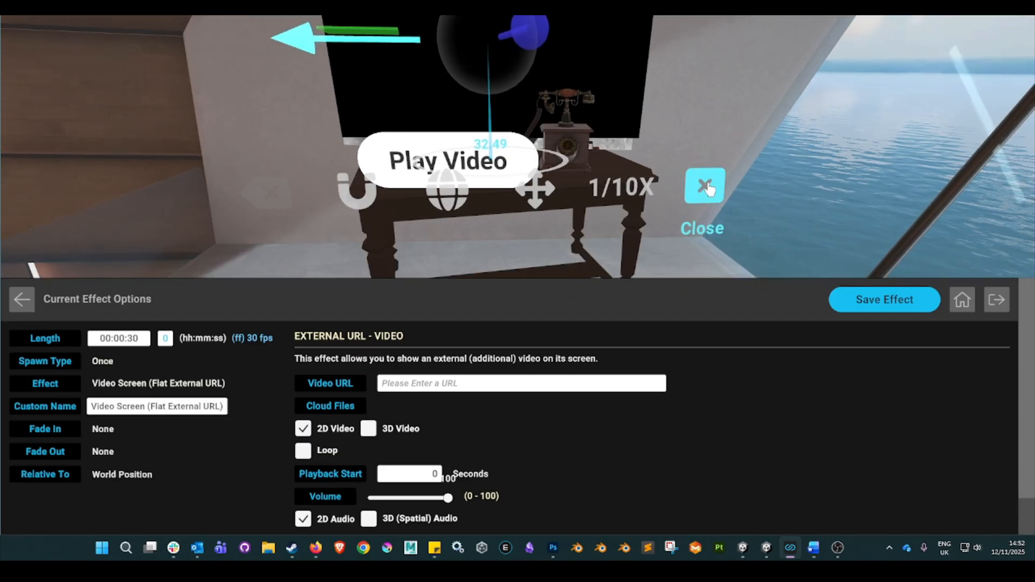
{"action": "left_click", "coordinate": [704, 185]}
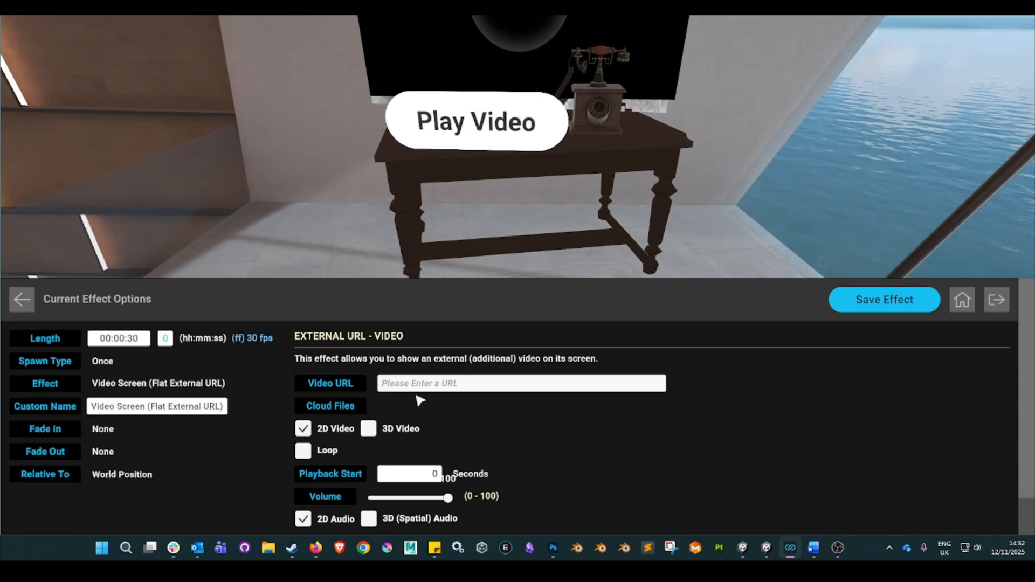
Copy the YouTube link from the Word document and paste it as the video screen's Video URL.
{"action": "left_click", "coordinate": [814, 549]}
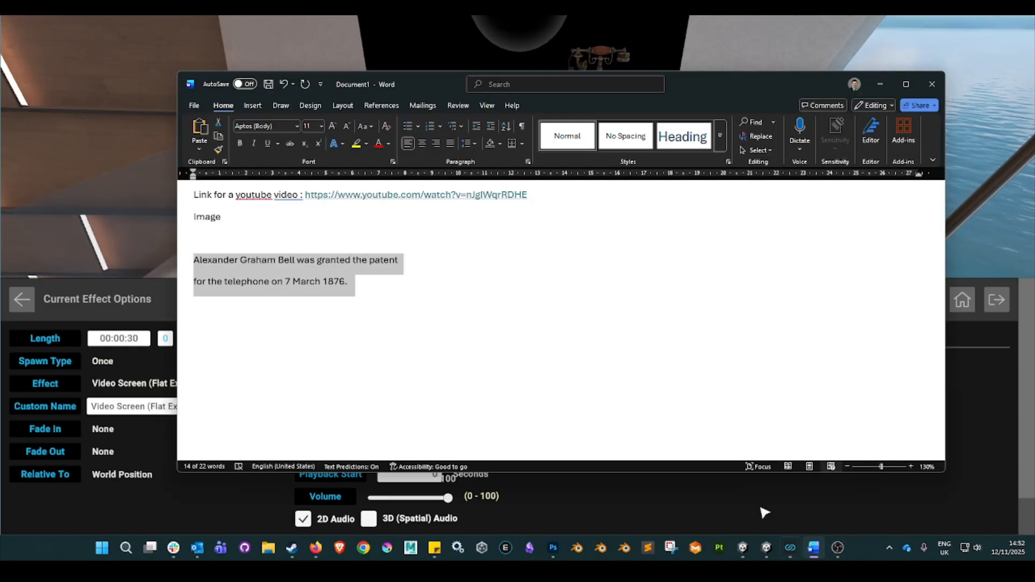
{"action": "left_click_drag", "start_coordinate": [528, 195], "coordinate": [304, 197]}
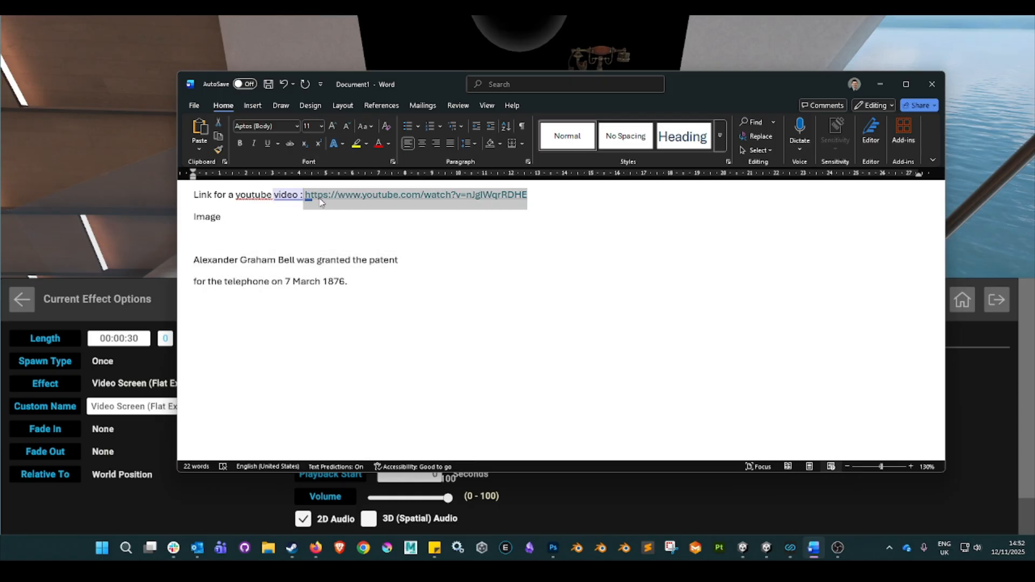
{"action": "right_click", "coordinate": [318, 197]}
{"action": "left_click", "coordinate": [356, 256]}
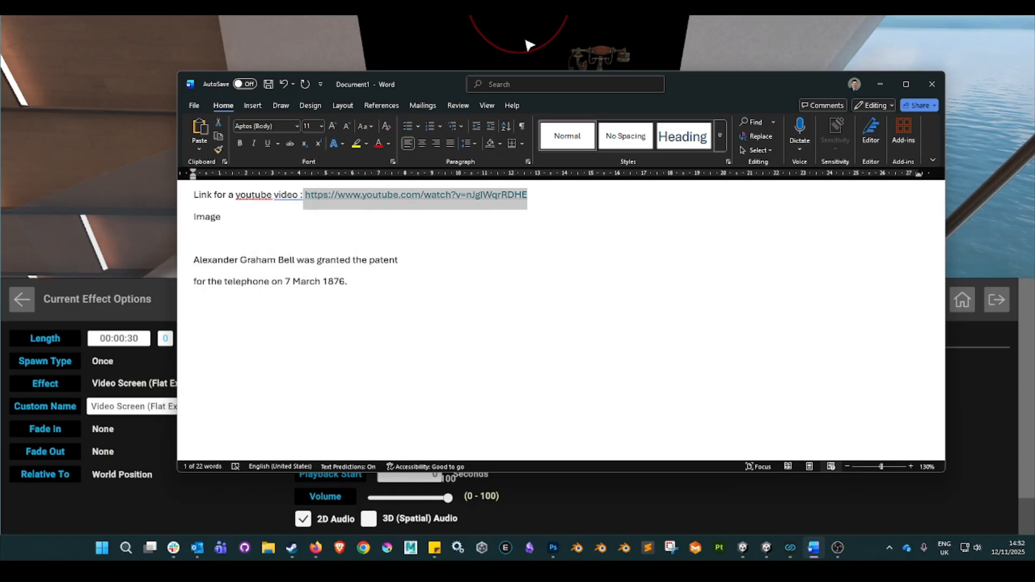
{"action": "left_click", "coordinate": [401, 42]}
{"action": "left_click", "coordinate": [413, 385]}
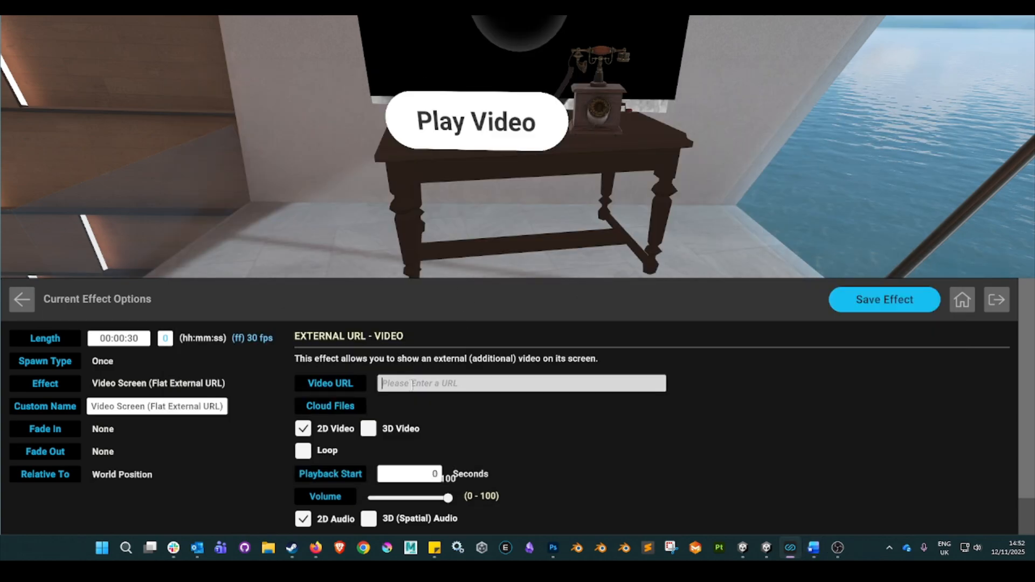
{"action": "key", "text": "ctrl+v"}
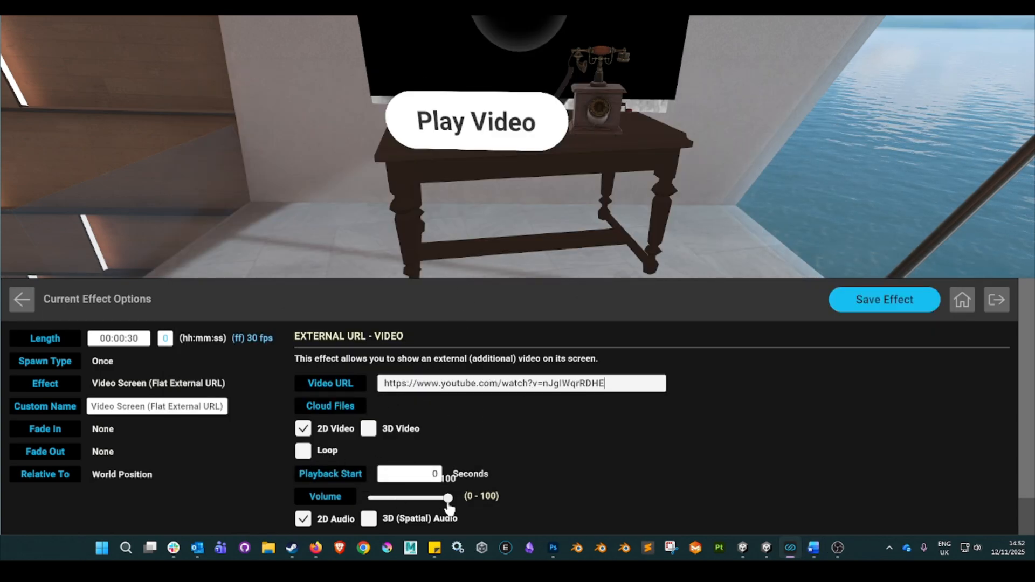
Lower the video screen's volume to about half and save the effect.
{"action": "left_click_drag", "start_coordinate": [448, 499], "coordinate": [414, 501]}
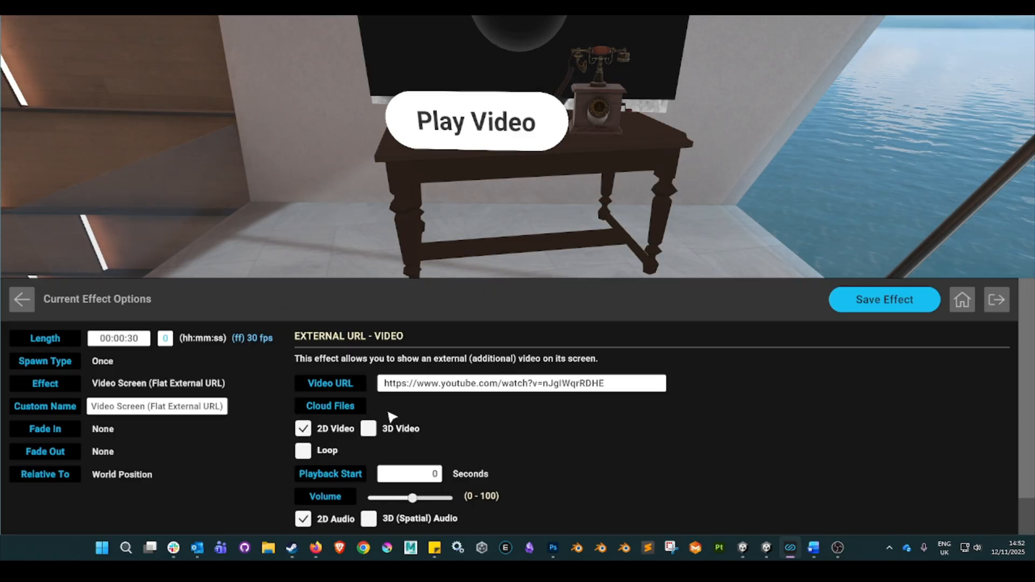
{"action": "scroll", "coordinate": [389, 416], "scroll_direction": "down", "scroll_amount": 1}
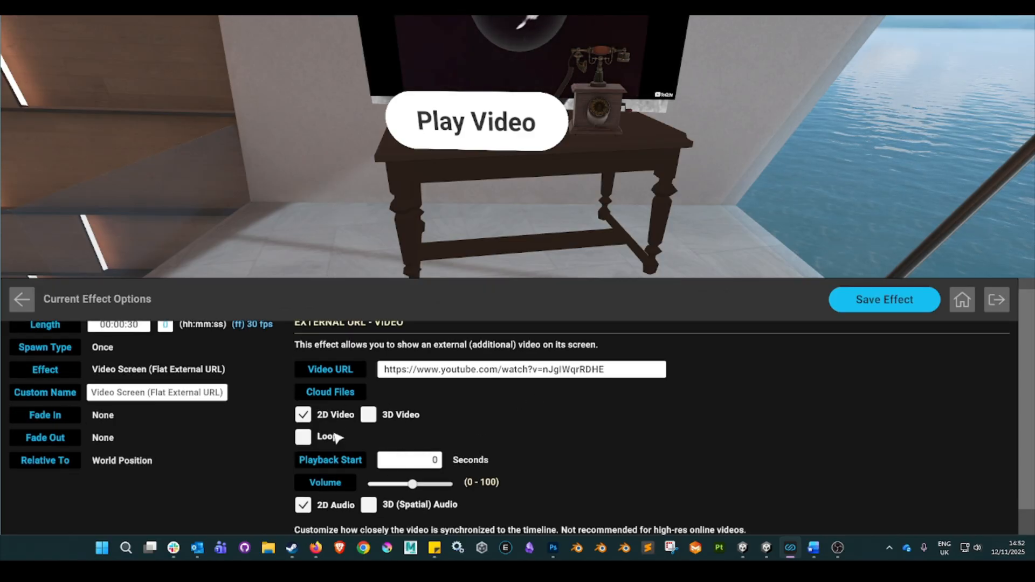
{"action": "scroll", "coordinate": [337, 438], "scroll_direction": "down", "scroll_amount": 2}
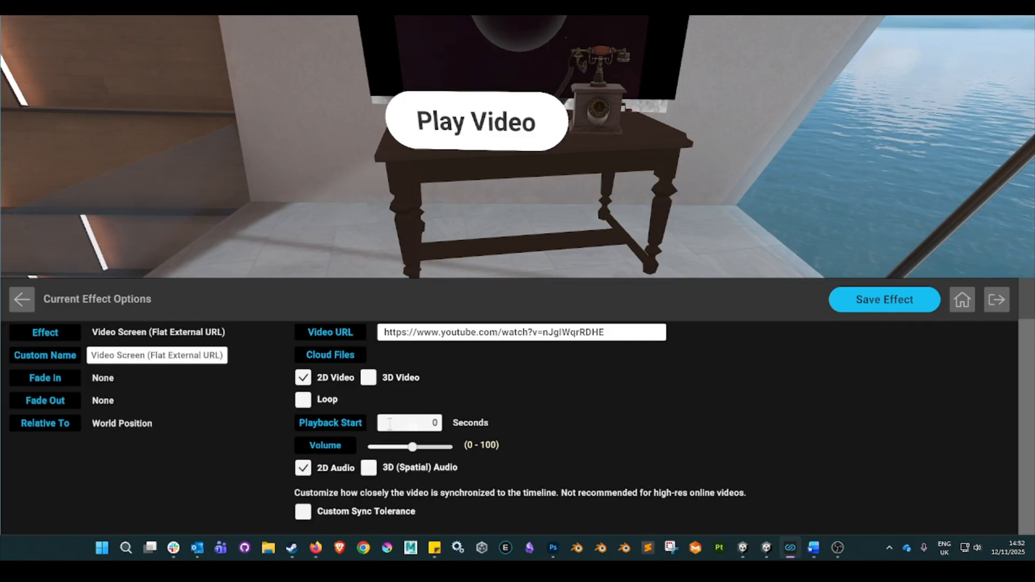
{"action": "left_click", "coordinate": [872, 299]}
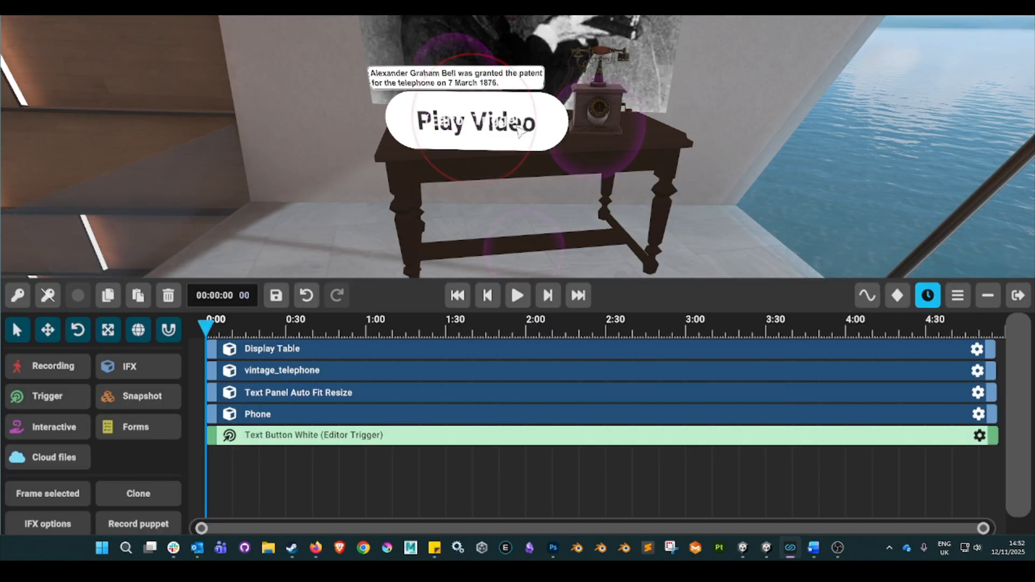
Scale the Play Video button down to about 60% of its size using its gizmo at 1X sensitivity, and close the gizmo.
{"action": "mouse_move", "coordinate": [487, 127]}
{"action": "left_click_drag", "start_coordinate": [798, 106], "coordinate": [810, 120]}
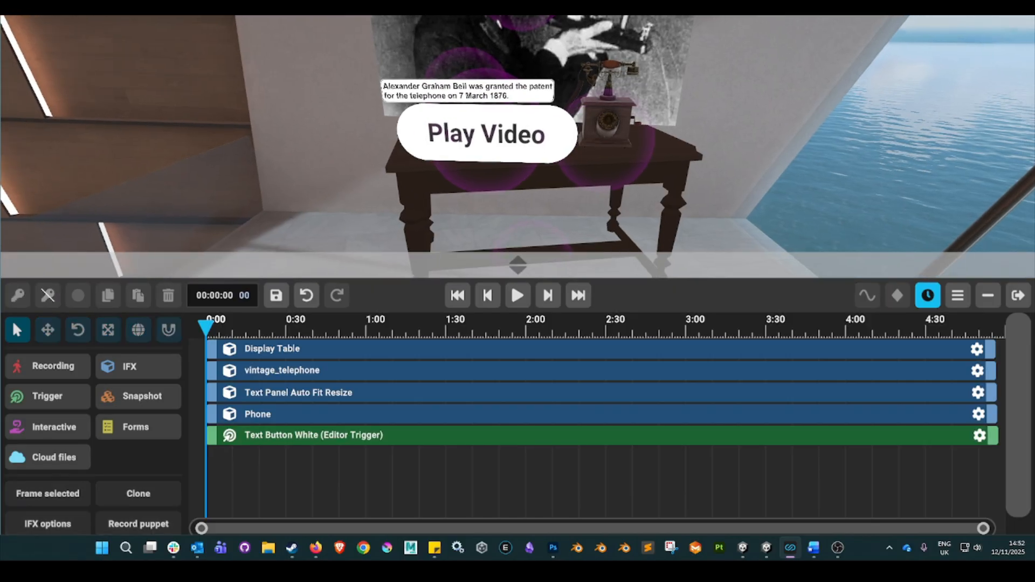
{"action": "left_click", "coordinate": [486, 132]}
{"action": "left_click", "coordinate": [596, 139]}
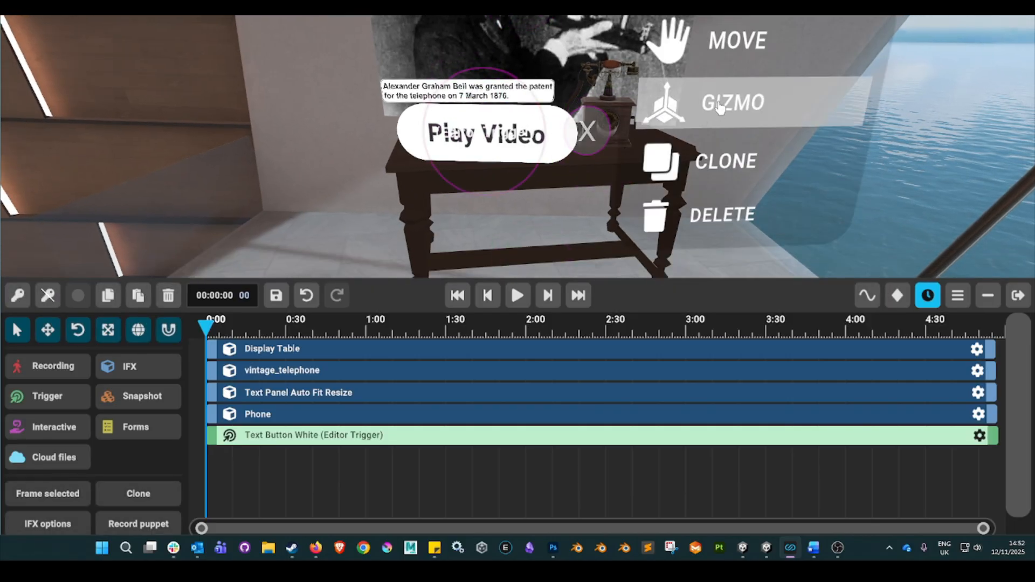
{"action": "left_click", "coordinate": [695, 102]}
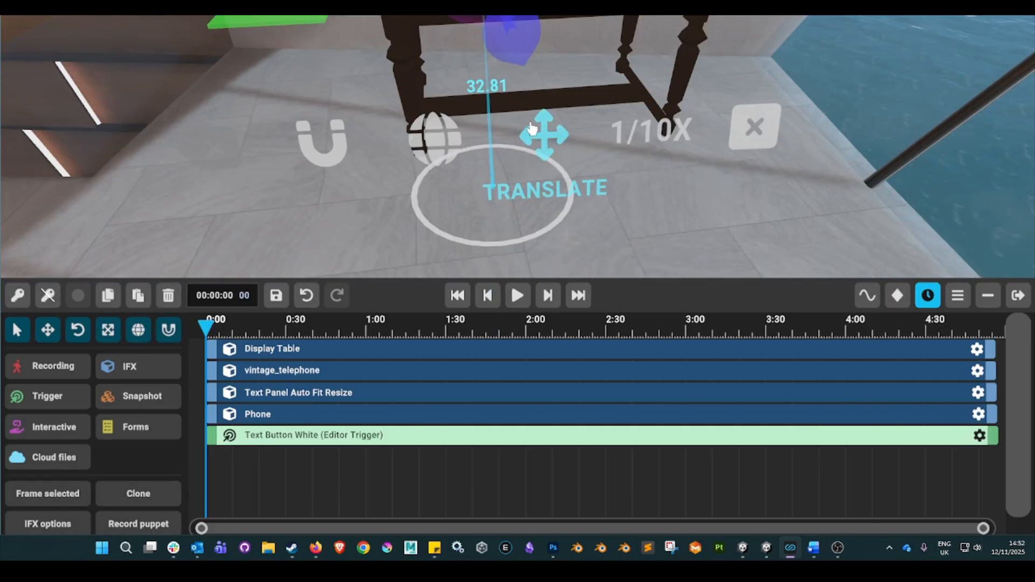
{"action": "left_click", "coordinate": [543, 134]}
{"action": "left_click", "coordinate": [558, 142]}
{"action": "right_click_drag", "start_coordinate": [589, 156], "coordinate": [677, 205]}
{"action": "left_click_drag", "start_coordinate": [255, 190], "coordinate": [236, 200]}
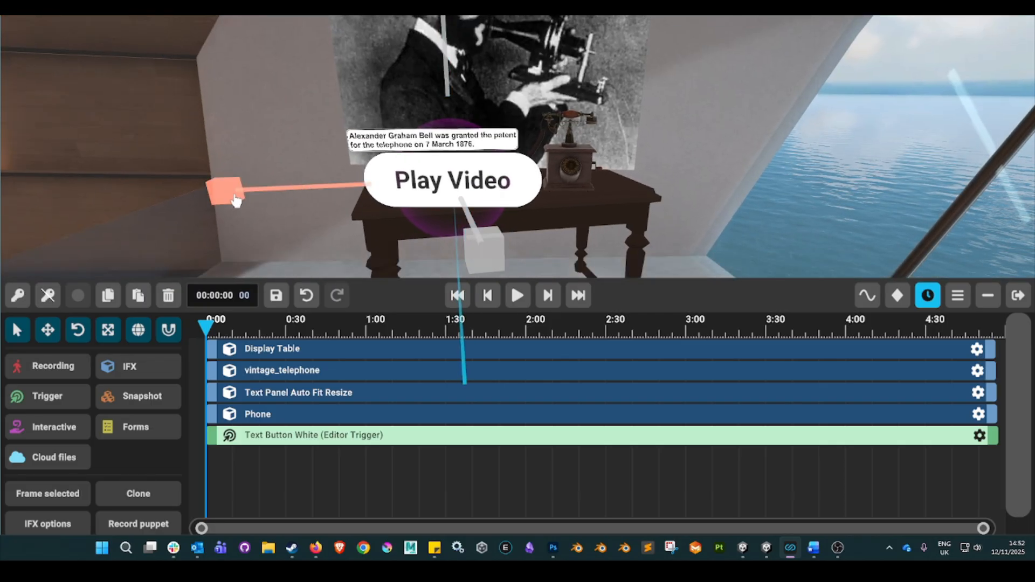
{"action": "right_click_drag", "start_coordinate": [305, 207], "coordinate": [399, 259]}
{"action": "left_click", "coordinate": [437, 178]}
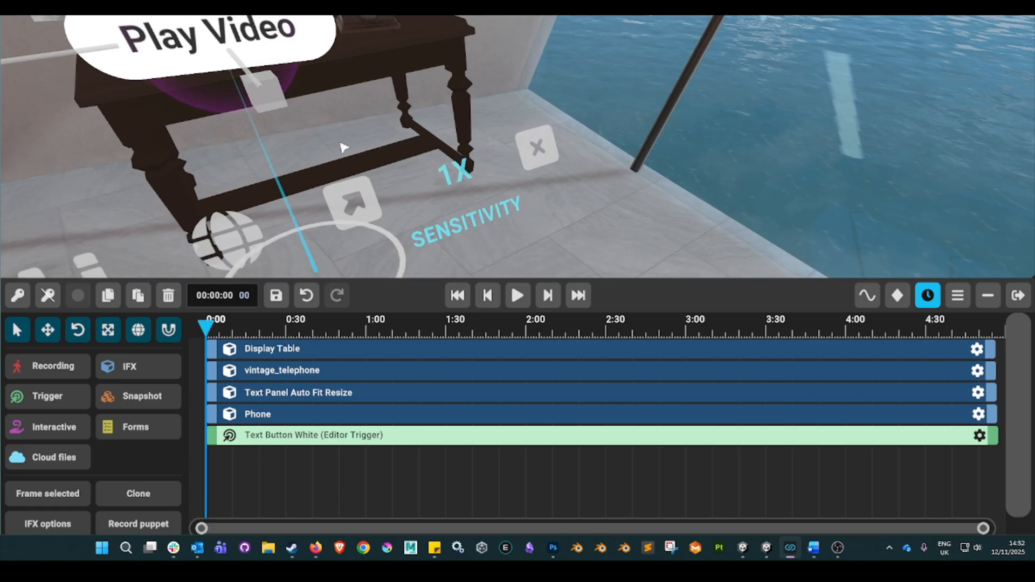
{"action": "right_click_drag", "start_coordinate": [342, 147], "coordinate": [259, 147]}
{"action": "right_click_drag", "start_coordinate": [262, 248], "coordinate": [218, 114]}
{"action": "left_click_drag", "start_coordinate": [264, 145], "coordinate": [297, 148]}
{"action": "right_click_drag", "start_coordinate": [604, 209], "coordinate": [658, 266]}
{"action": "left_click", "coordinate": [683, 162]}
{"action": "right_click_drag", "start_coordinate": [719, 141], "coordinate": [681, 25]}
{"action": "right_click_drag", "start_coordinate": [747, 163], "coordinate": [777, 202]}
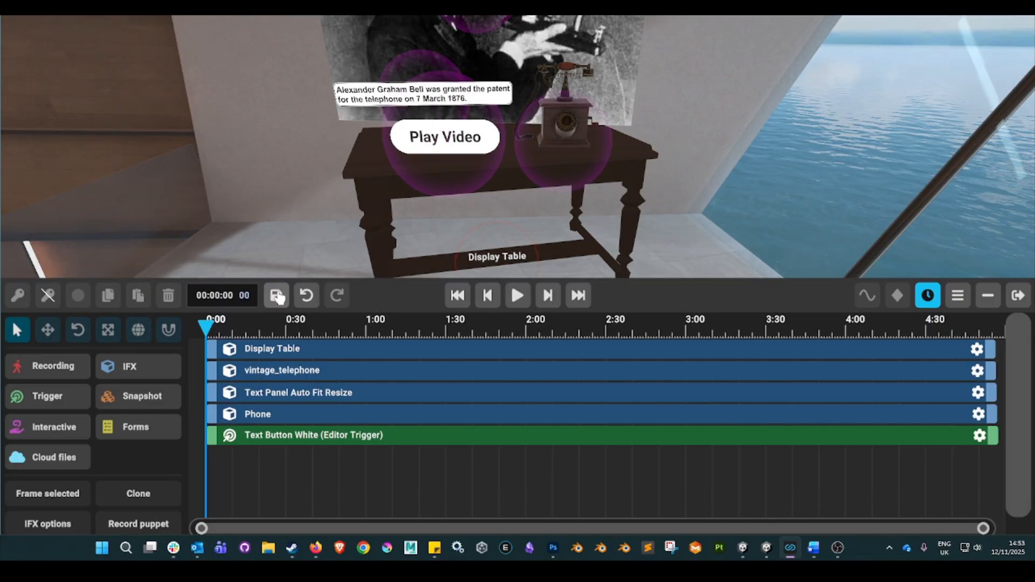
Save the experience under the file name Telephone.engage, overwriting the existing file.
{"action": "left_click", "coordinate": [276, 295]}
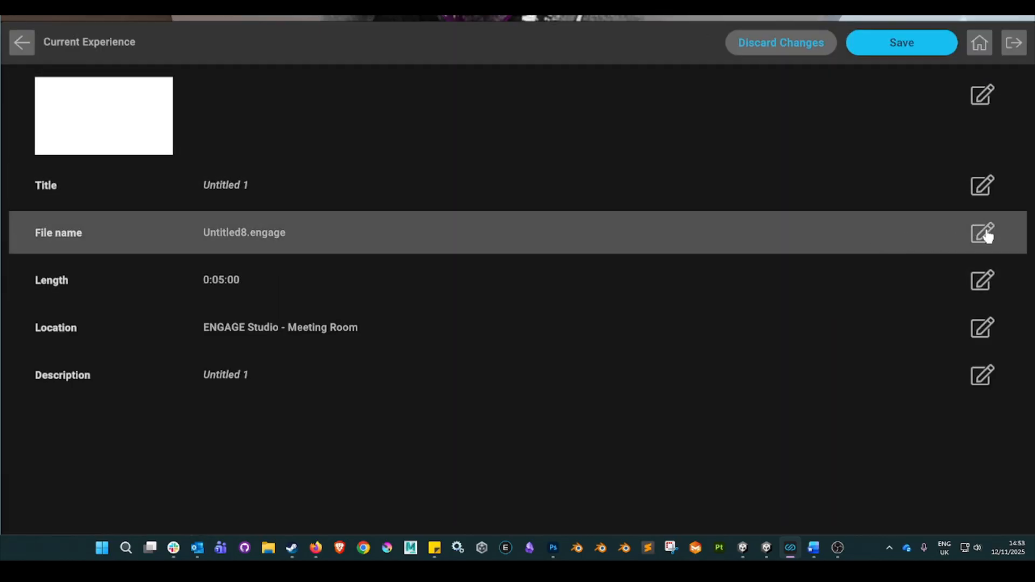
{"action": "left_click", "coordinate": [985, 235]}
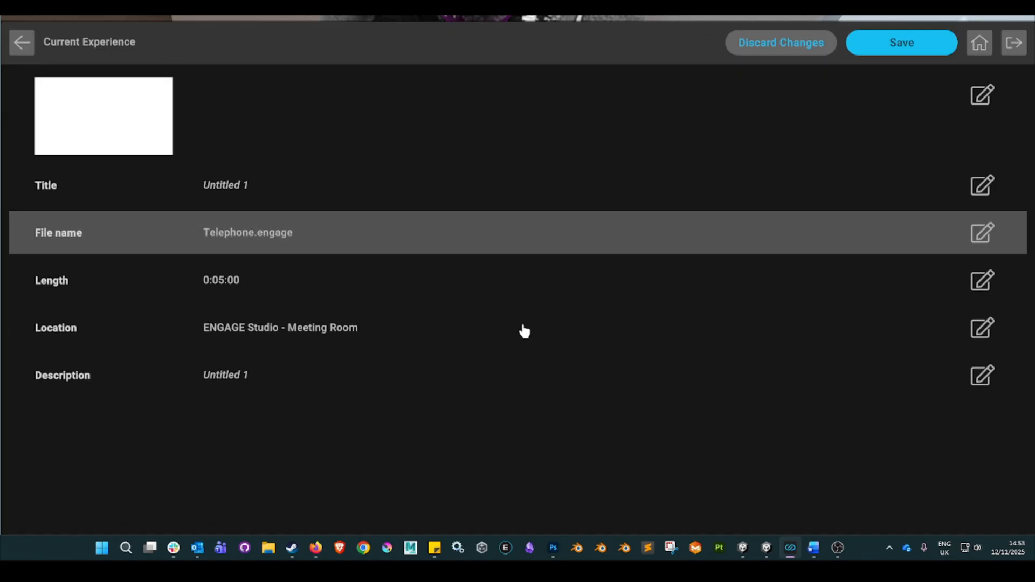
{"action": "left_click", "coordinate": [878, 49]}
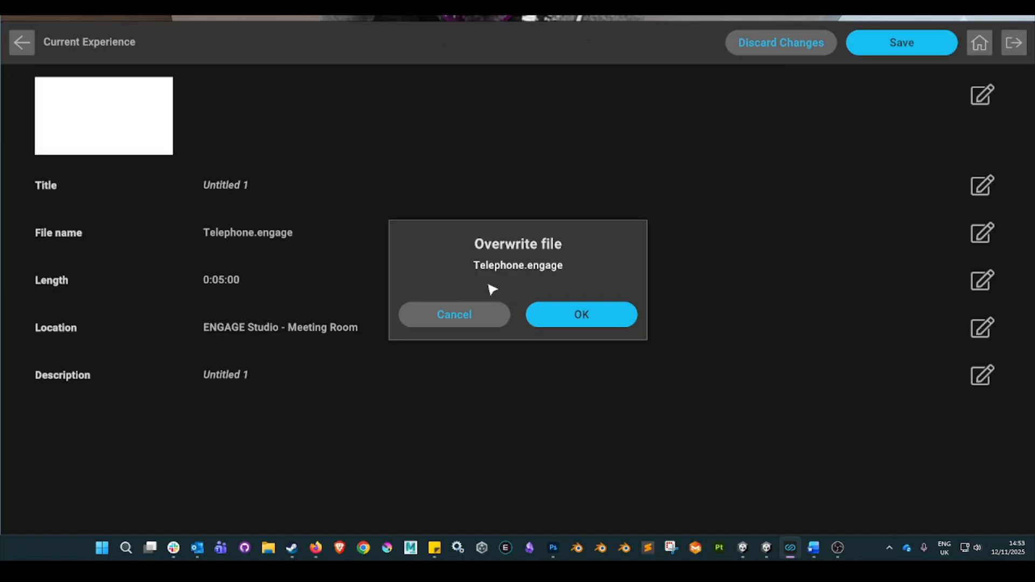
{"action": "left_click", "coordinate": [571, 317]}
{"action": "left_click", "coordinate": [543, 377]}
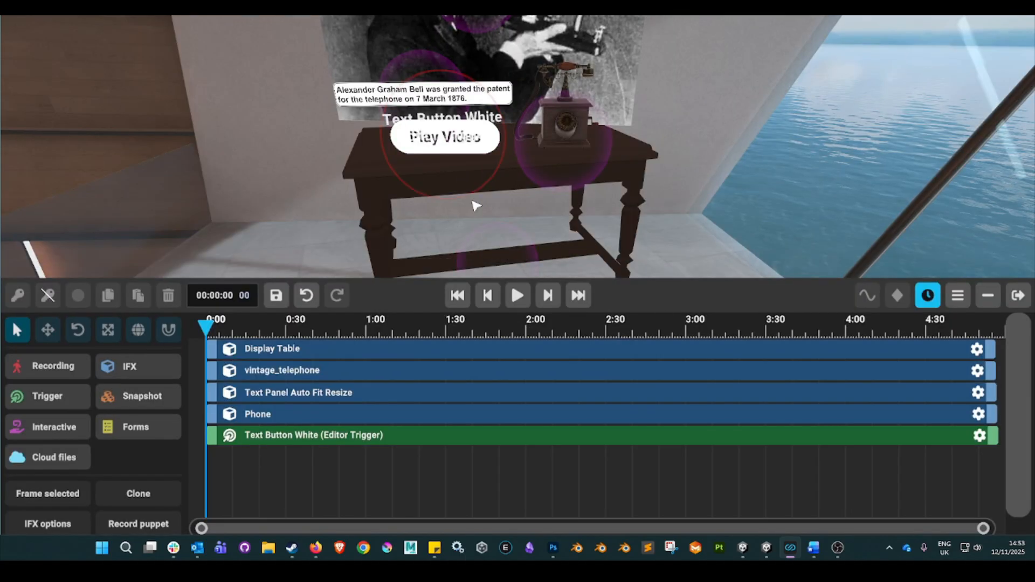
Play the experience, test the Play Video button in the full view, and pause playback back in the editor.
{"action": "key", "text": "Tab"}
{"action": "key", "text": "Tab"}
{"action": "left_click", "coordinate": [515, 302]}
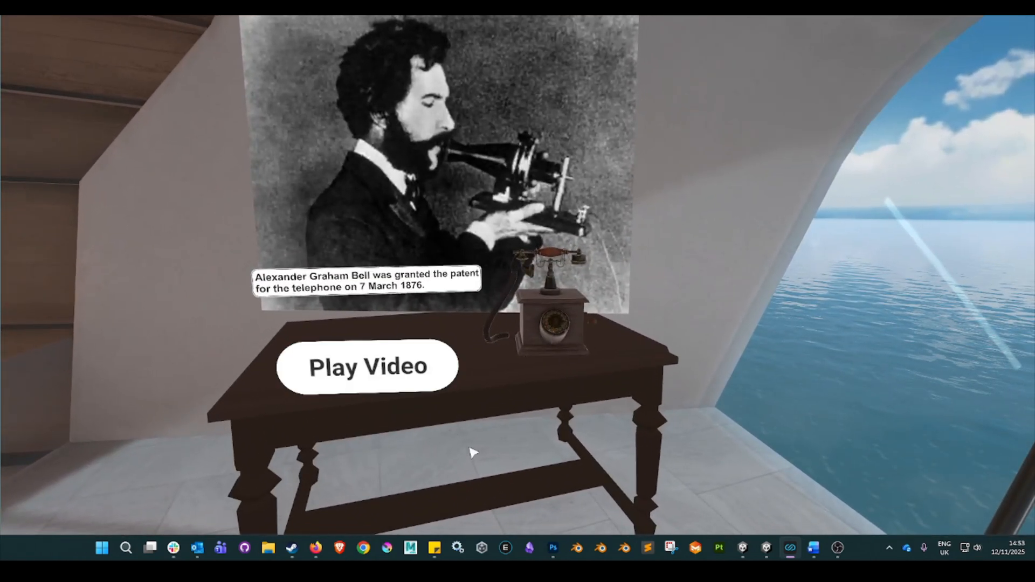
{"action": "left_click", "coordinate": [394, 388]}
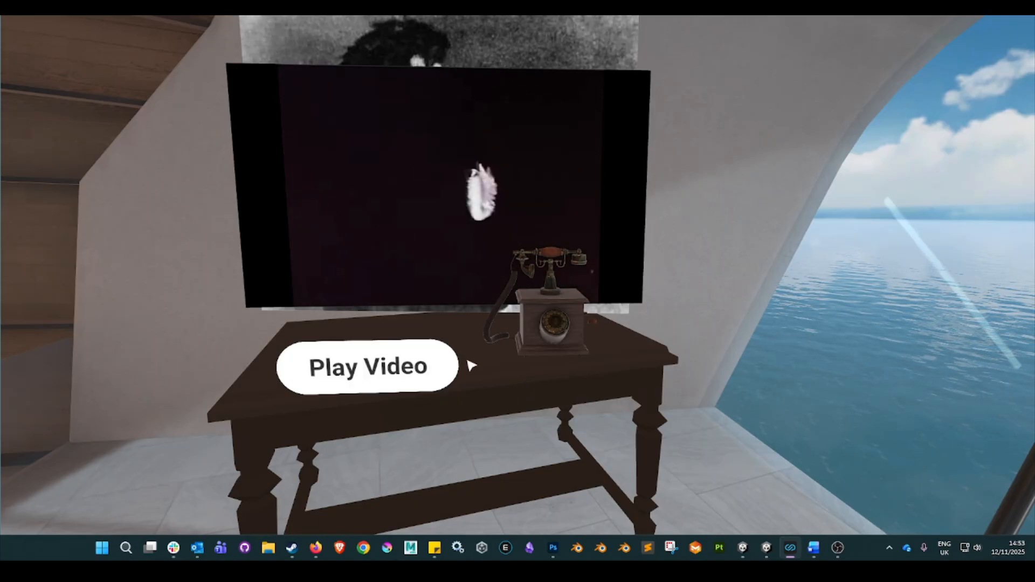
{"action": "key", "text": "Tab"}
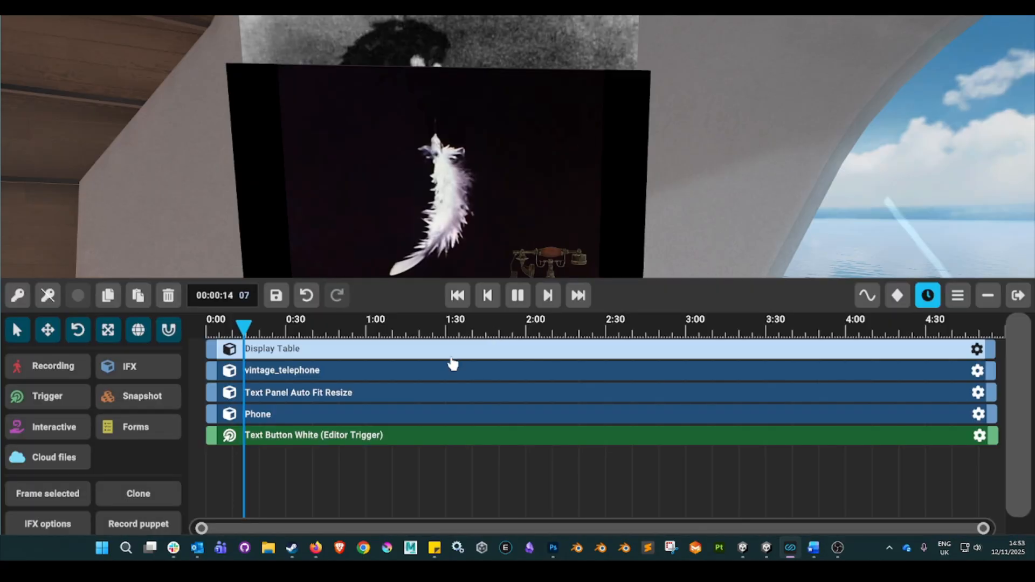
{"action": "left_click", "coordinate": [519, 298]}
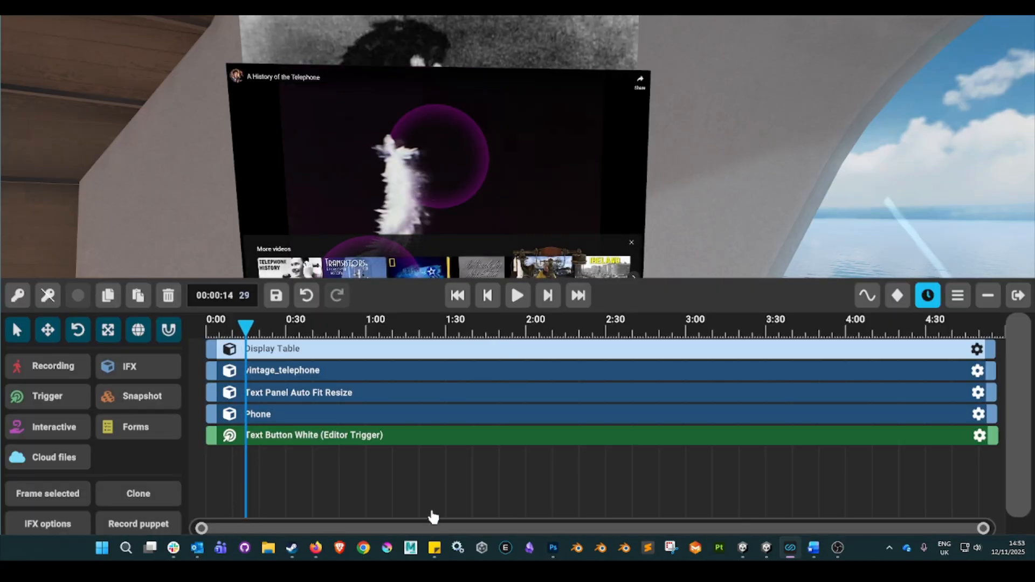